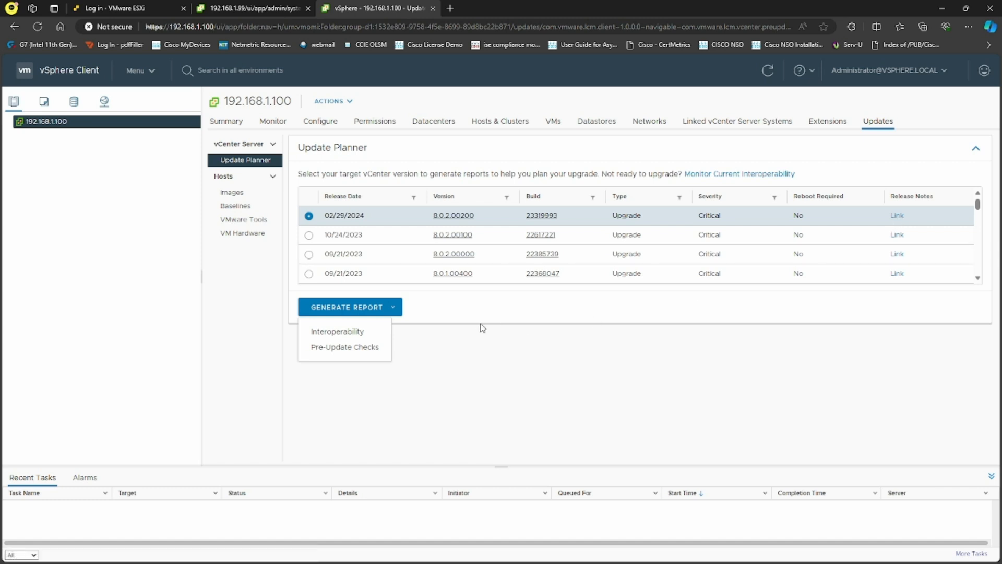
Generate the pre-update checks report for target vCenter version 8.0.2.00200
{"action": "left_click", "coordinate": [358, 349]}
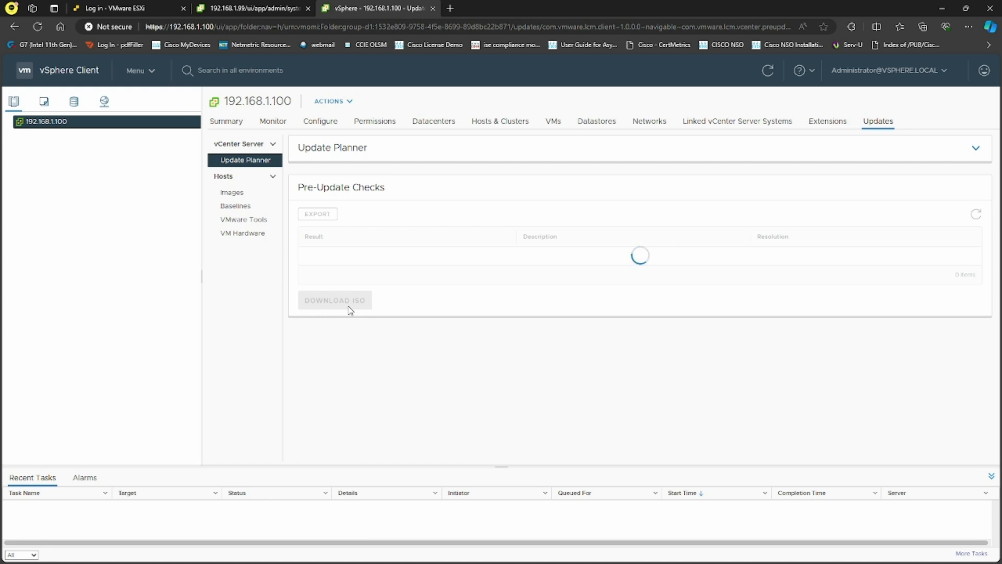
Review the Images, Baselines and VM Hardware update pages for the hosts under vCenter 192.168.1.100
{"action": "left_click", "coordinate": [238, 195]}
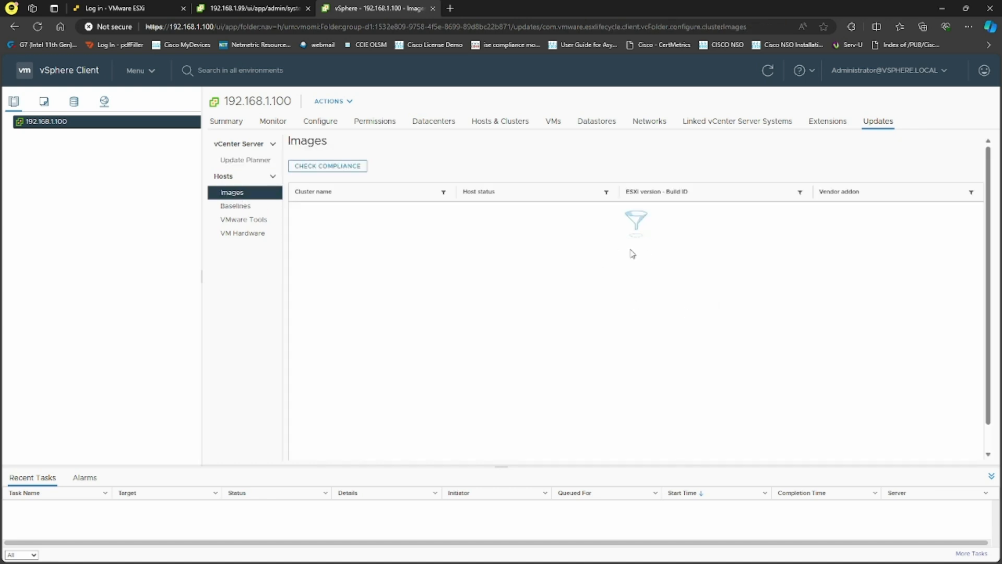
{"action": "left_click", "coordinate": [246, 210]}
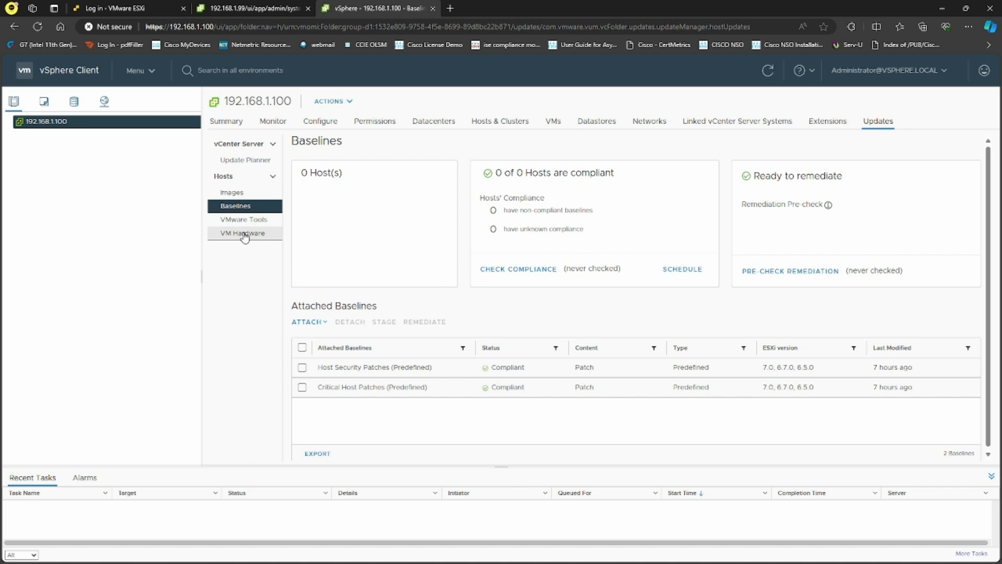
{"action": "left_click", "coordinate": [245, 235]}
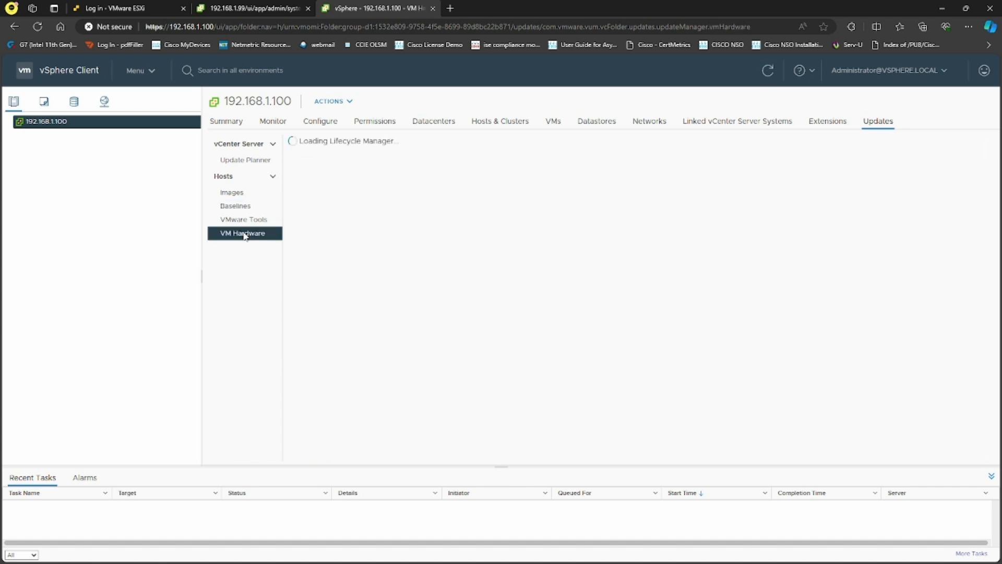
{"action": "left_click", "coordinate": [244, 195]}
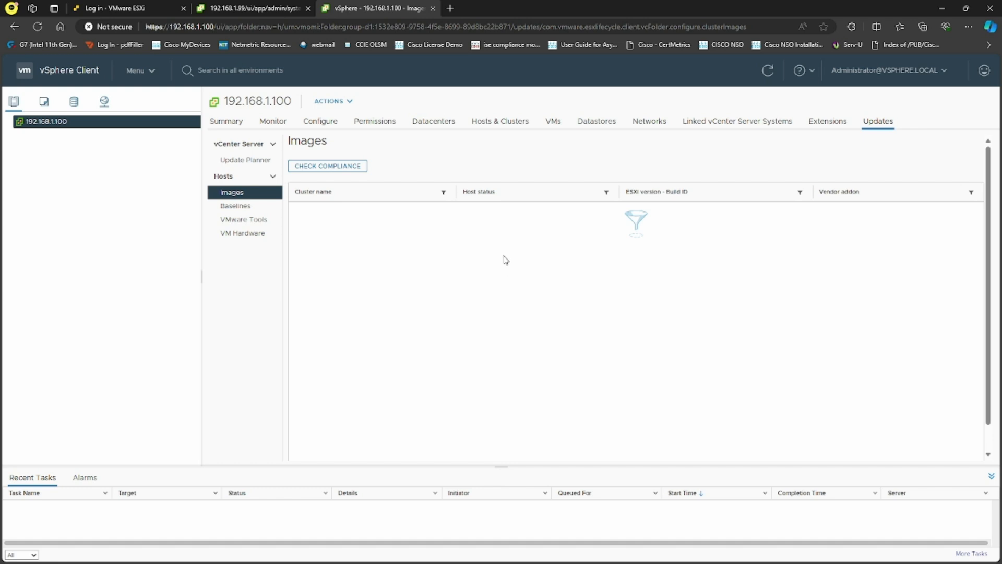
Examine the available target vCenter versions in Update Planner, comparing their type, severity and reboot requirement
{"action": "left_click", "coordinate": [246, 161]}
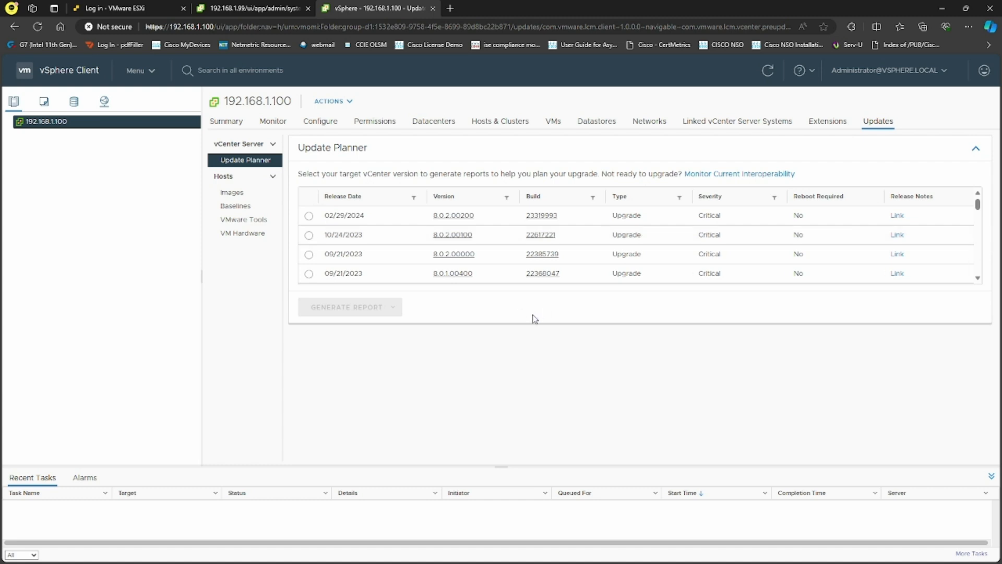
{"action": "scroll", "coordinate": [652, 261], "scroll_direction": "down", "scroll_amount": 3}
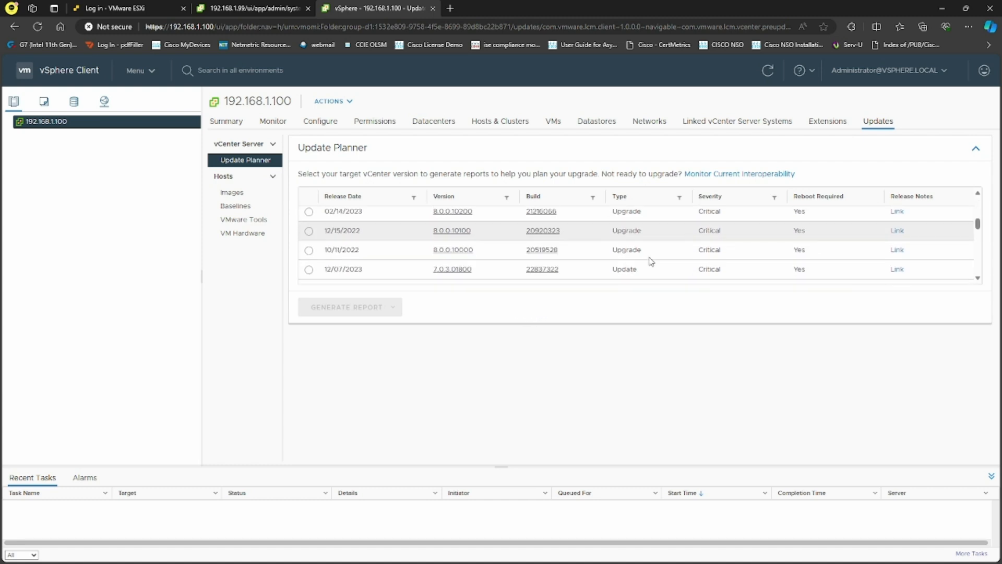
{"action": "scroll", "coordinate": [652, 264], "scroll_direction": "down", "scroll_amount": 5}
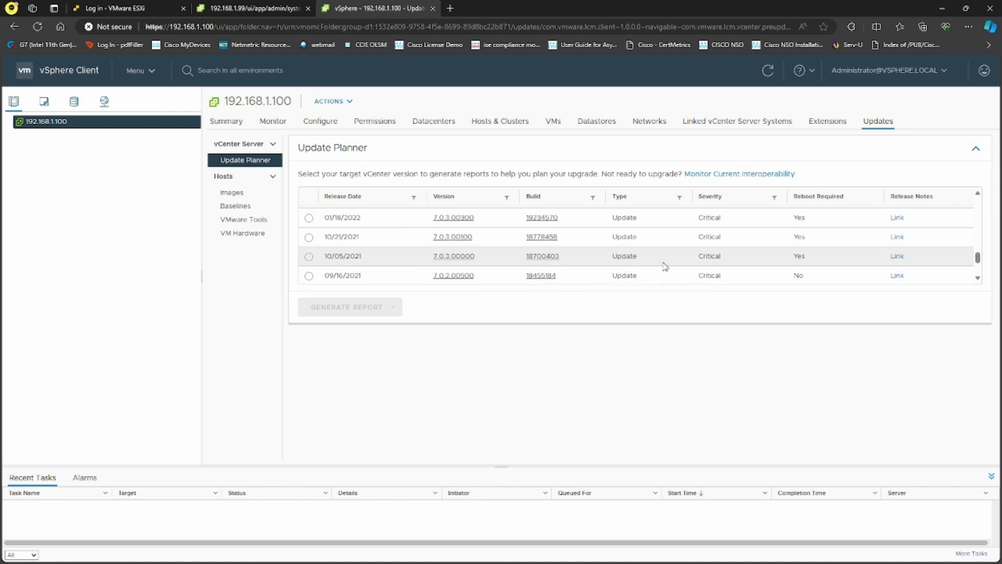
{"action": "scroll", "coordinate": [667, 268], "scroll_direction": "down", "scroll_amount": 1}
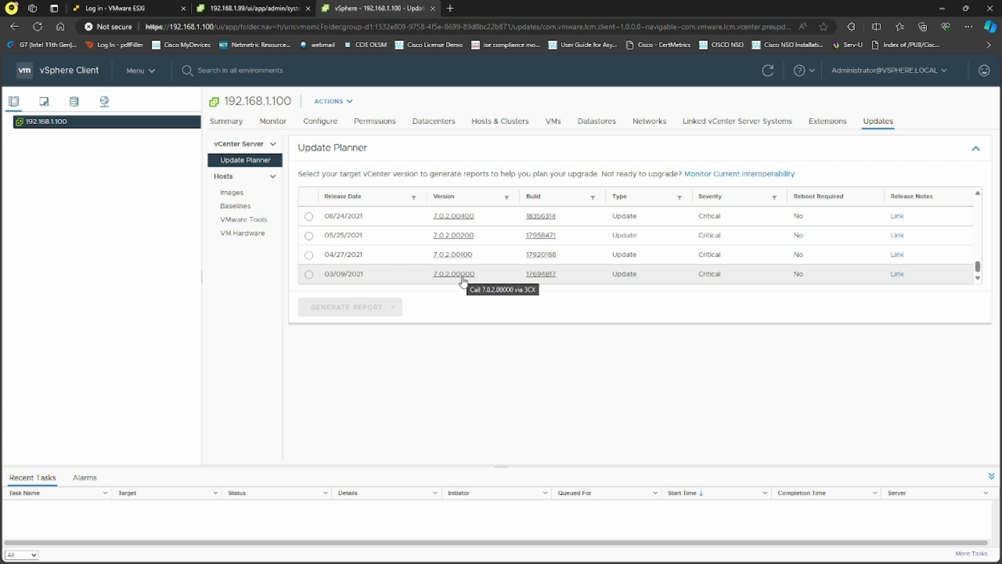
{"action": "scroll", "coordinate": [634, 276], "scroll_direction": "up", "scroll_amount": 5}
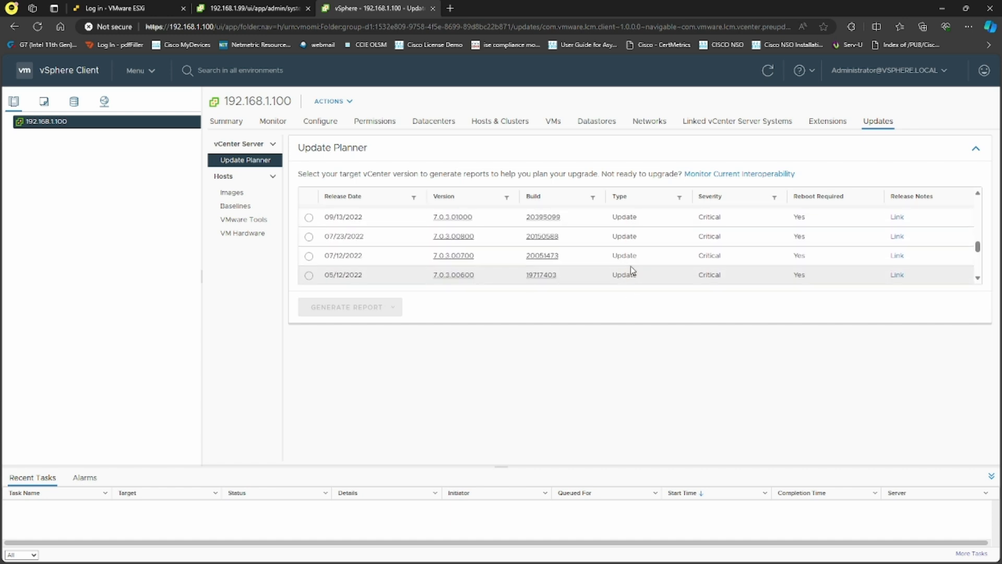
{"action": "scroll", "coordinate": [632, 266], "scroll_direction": "down", "scroll_amount": 6}
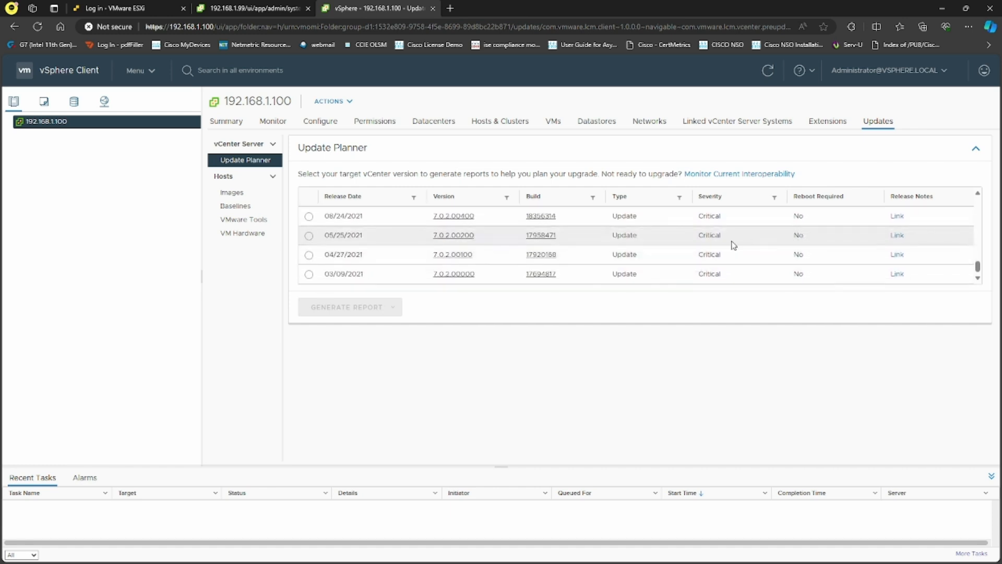
{"action": "scroll", "coordinate": [757, 251], "scroll_direction": "down", "scroll_amount": 1}
{"action": "scroll", "coordinate": [770, 255], "scroll_direction": "up", "scroll_amount": 2}
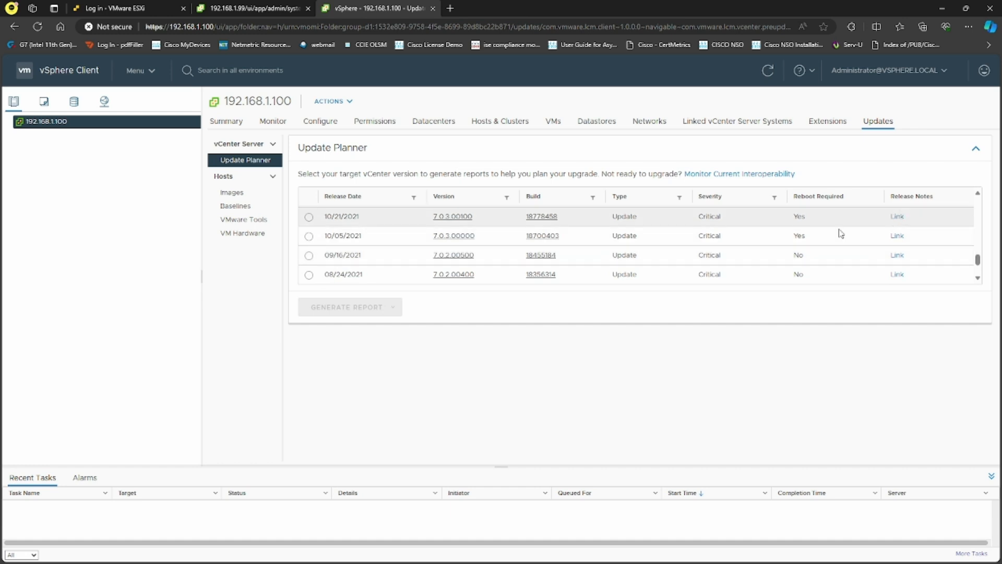
{"action": "scroll", "coordinate": [783, 251], "scroll_direction": "up", "scroll_amount": 2}
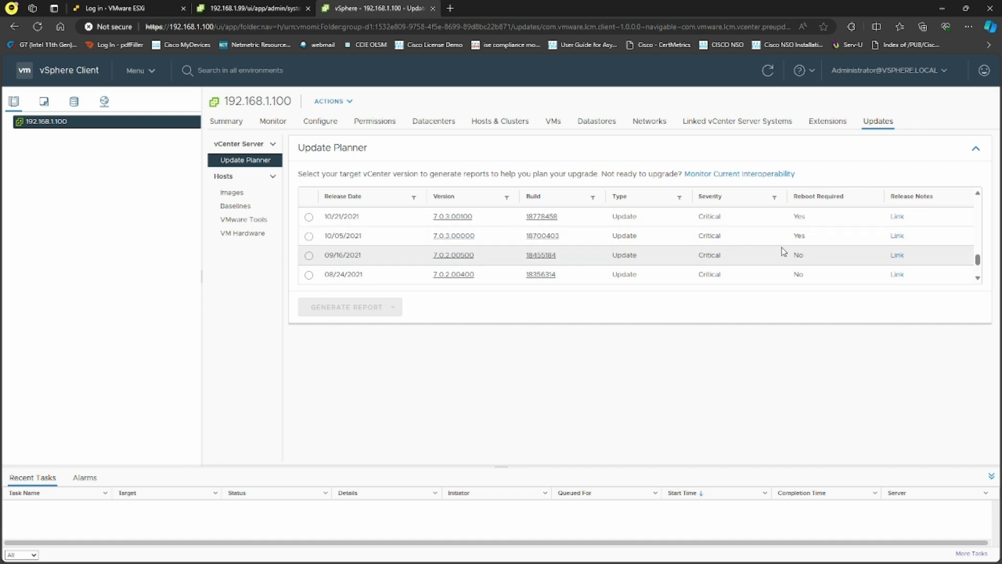
{"action": "scroll", "coordinate": [814, 248], "scroll_direction": "up", "scroll_amount": 10}
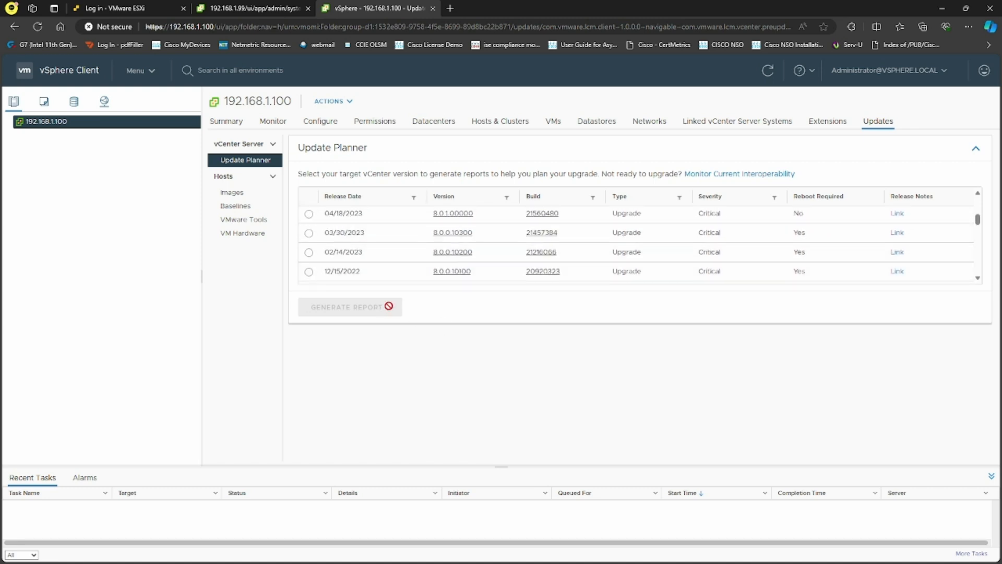
{"action": "scroll", "coordinate": [422, 243], "scroll_direction": "up", "scroll_amount": 2}
{"action": "scroll", "coordinate": [426, 248], "scroll_direction": "up", "scroll_amount": 5}
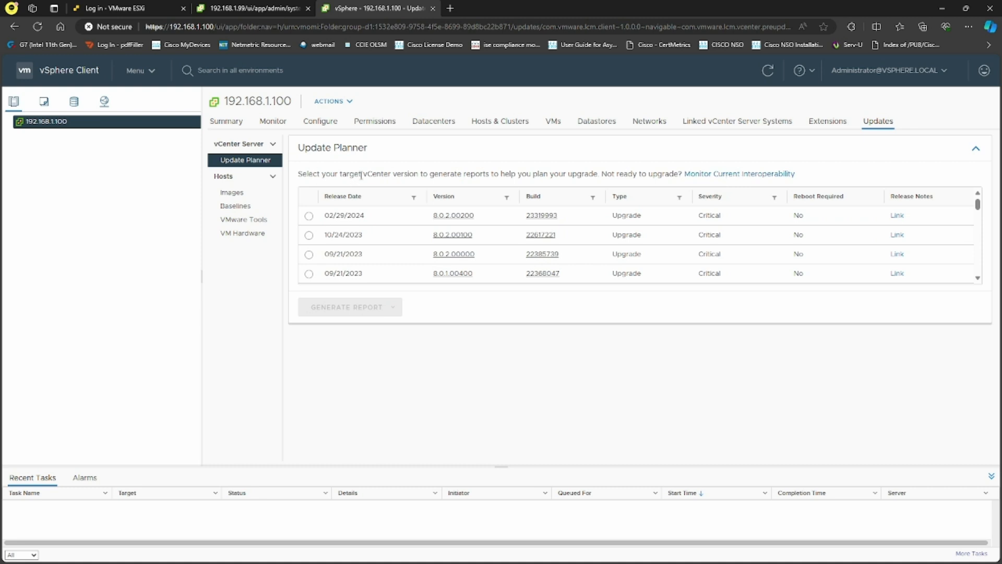
{"action": "left_click_drag", "start_coordinate": [362, 175], "coordinate": [583, 182]}
{"action": "left_click", "coordinate": [608, 176]}
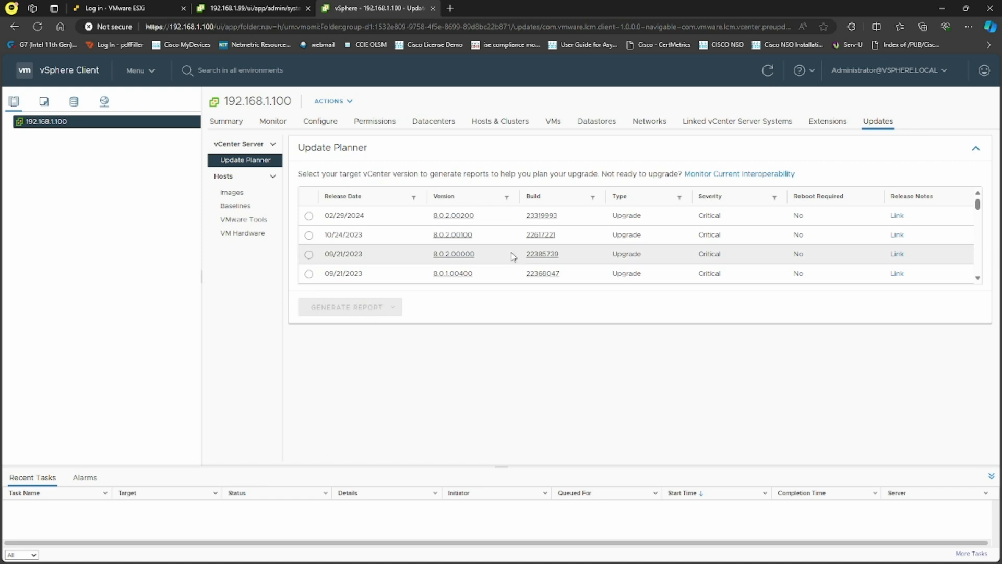
Try to generate an interoperability report for target vCenter version 7.0.2.00100 and read its participation requirement
{"action": "scroll", "coordinate": [522, 256], "scroll_direction": "down", "scroll_amount": 10}
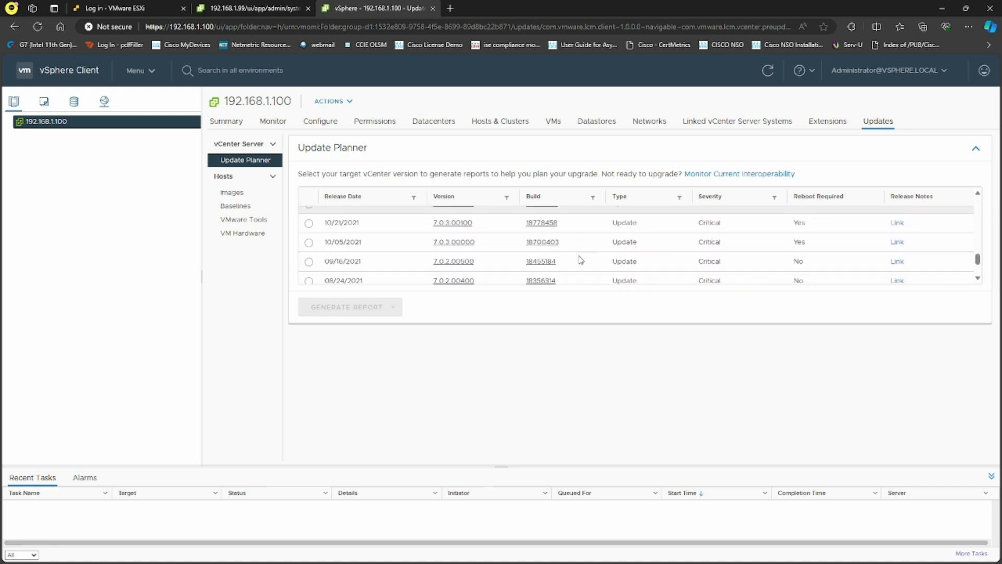
{"action": "scroll", "coordinate": [344, 269], "scroll_direction": "down", "scroll_amount": 3}
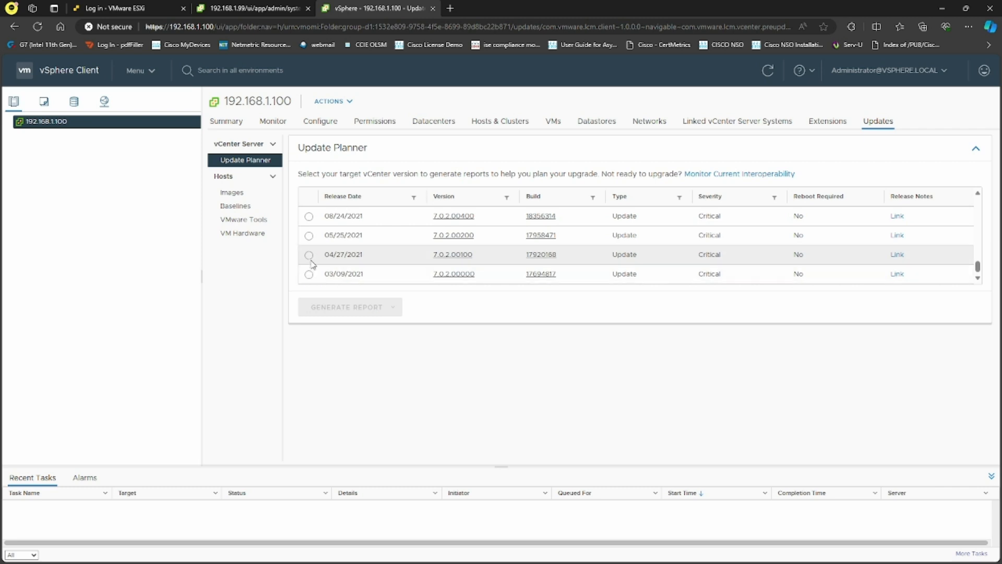
{"action": "left_click", "coordinate": [310, 259]}
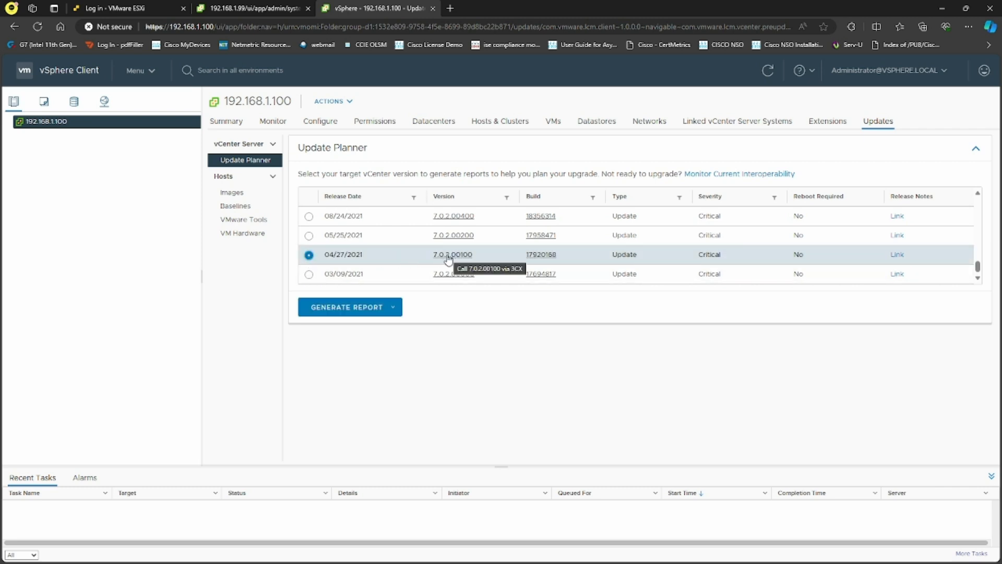
{"action": "left_click", "coordinate": [387, 312]}
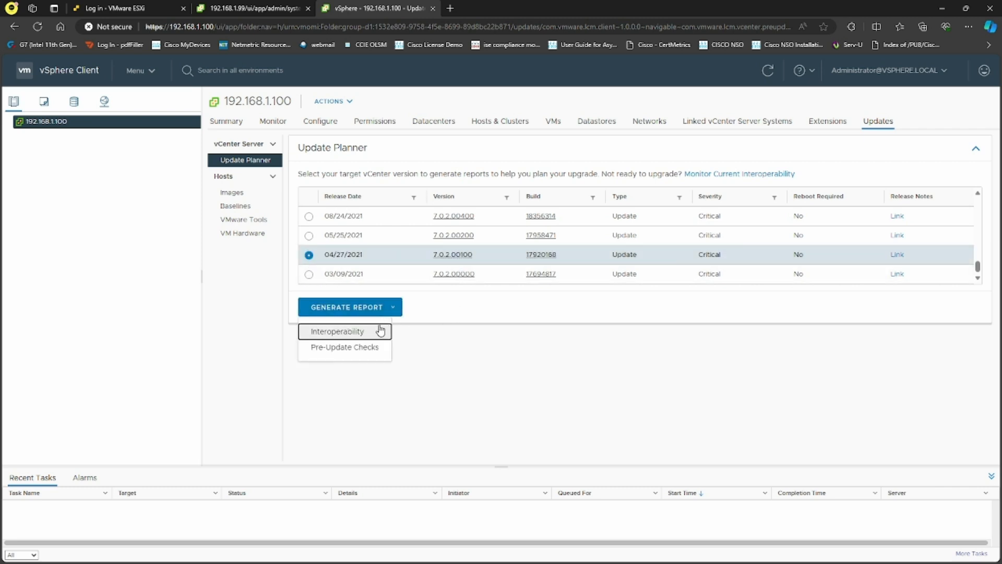
{"action": "left_click", "coordinate": [354, 334]}
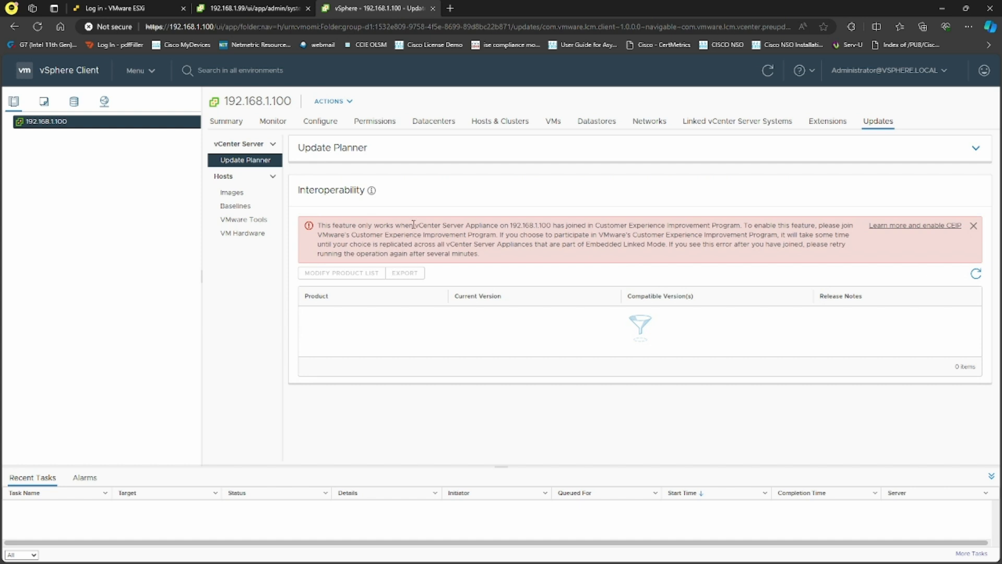
{"action": "left_click_drag", "start_coordinate": [413, 225], "coordinate": [741, 225]}
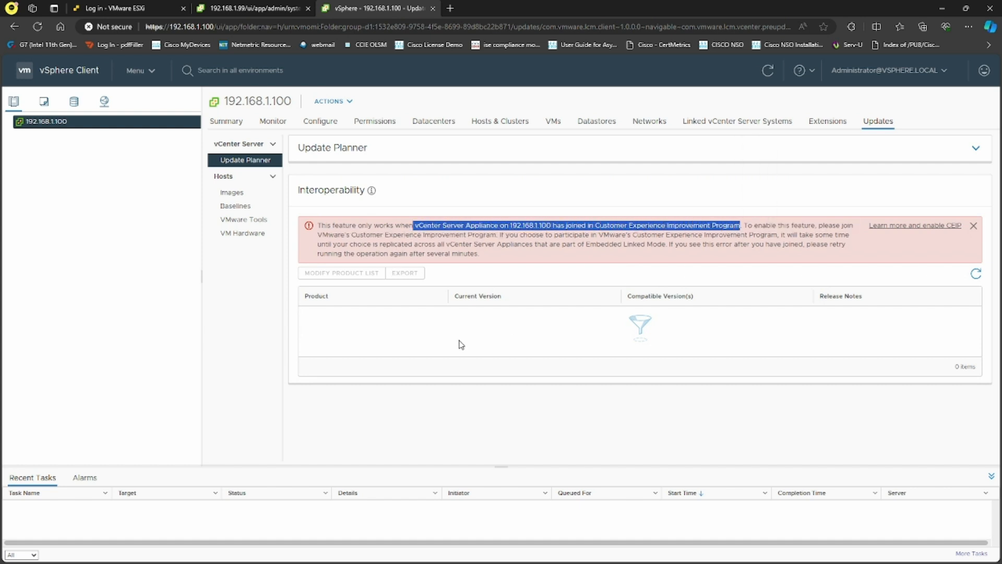
Reload Update Planner and run the pre-update checks report for target version 7.0.2.00100
{"action": "left_click", "coordinate": [234, 192]}
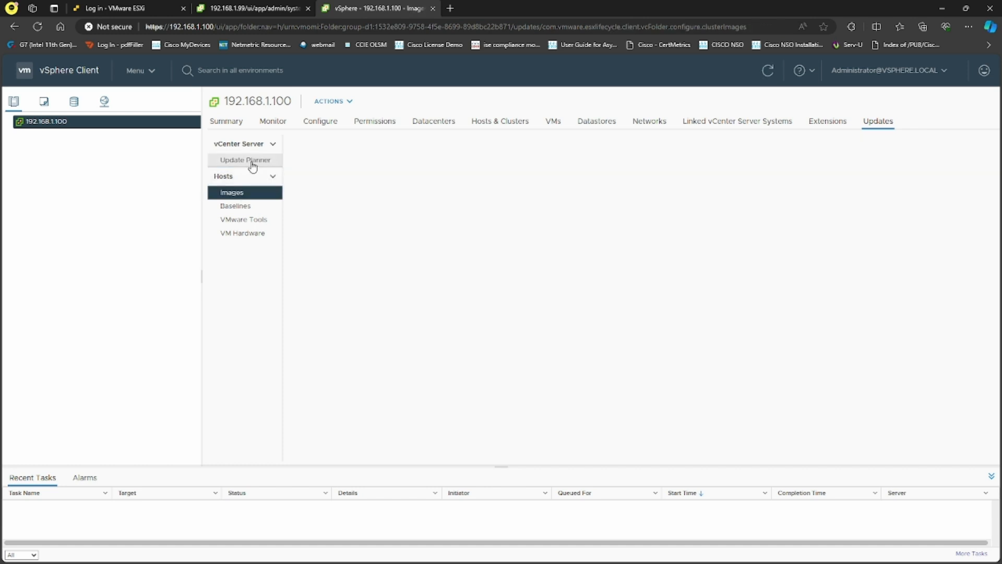
{"action": "left_click", "coordinate": [253, 165]}
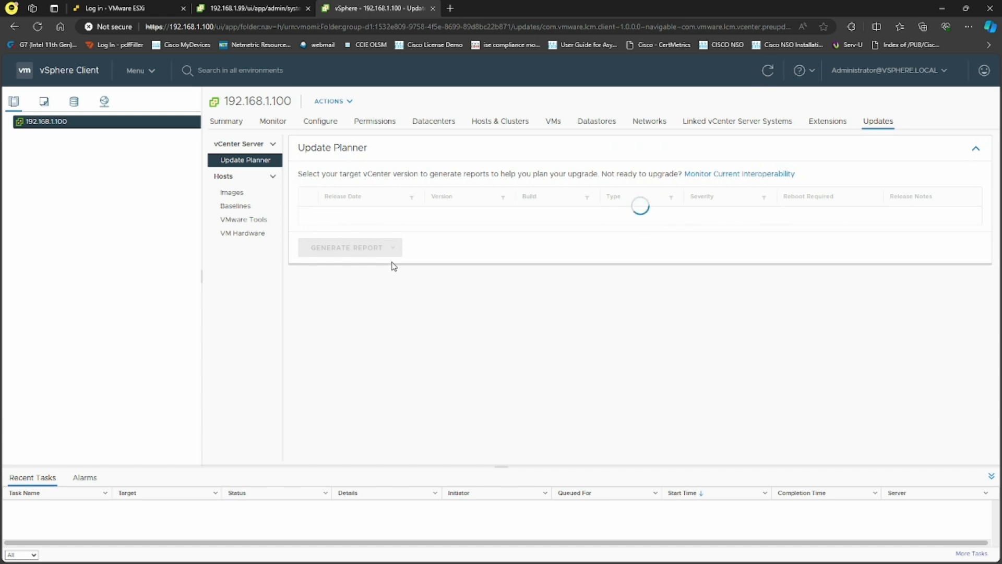
{"action": "scroll", "coordinate": [409, 257], "scroll_direction": "down", "scroll_amount": 2}
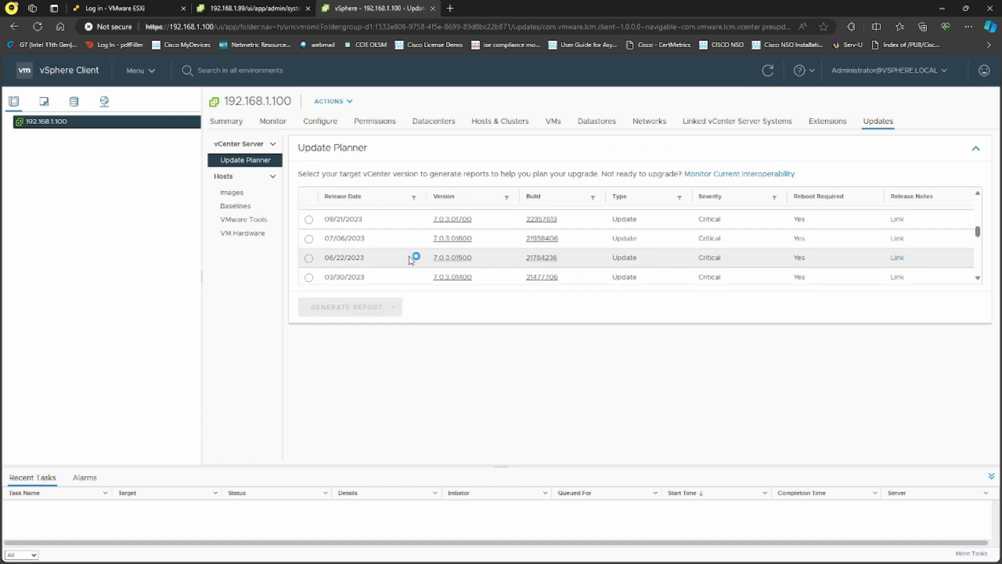
{"action": "scroll", "coordinate": [410, 259], "scroll_direction": "down", "scroll_amount": 5}
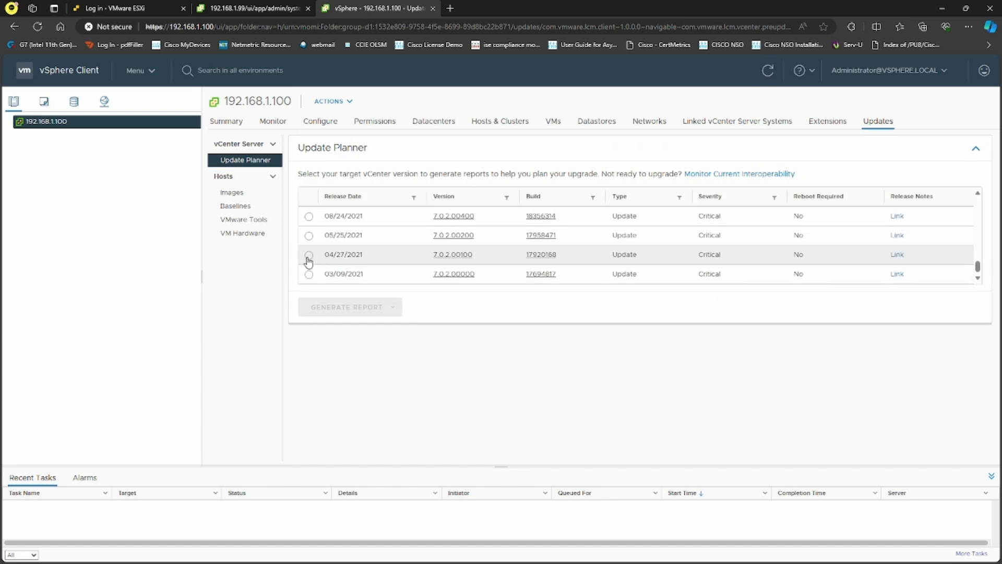
{"action": "left_click", "coordinate": [309, 255]}
{"action": "left_click", "coordinate": [368, 311]}
{"action": "left_click", "coordinate": [359, 347]}
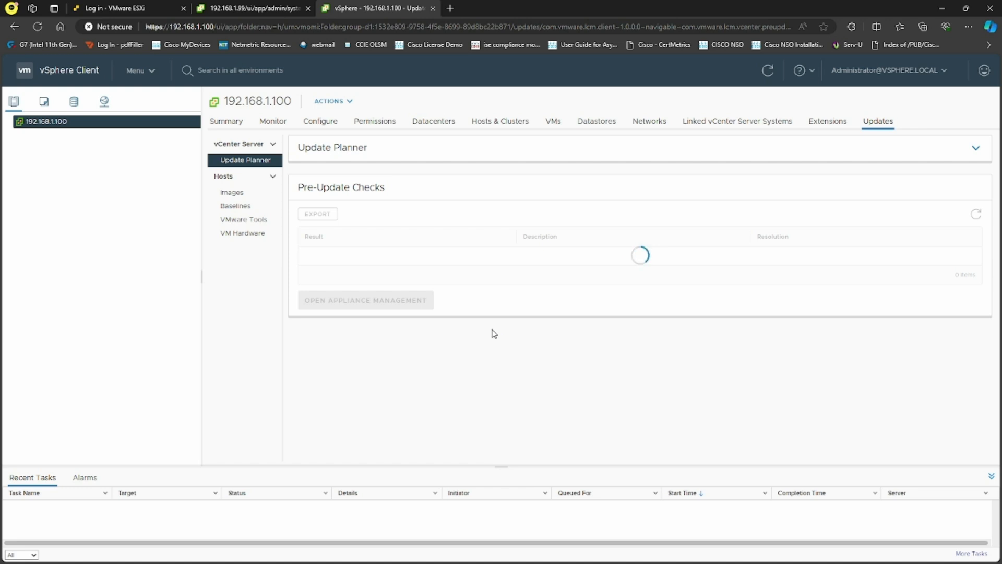
Switch to the VMware ESXi host client at 192.168.1.34 and log in as root with the account password
{"action": "left_click", "coordinate": [136, 8]}
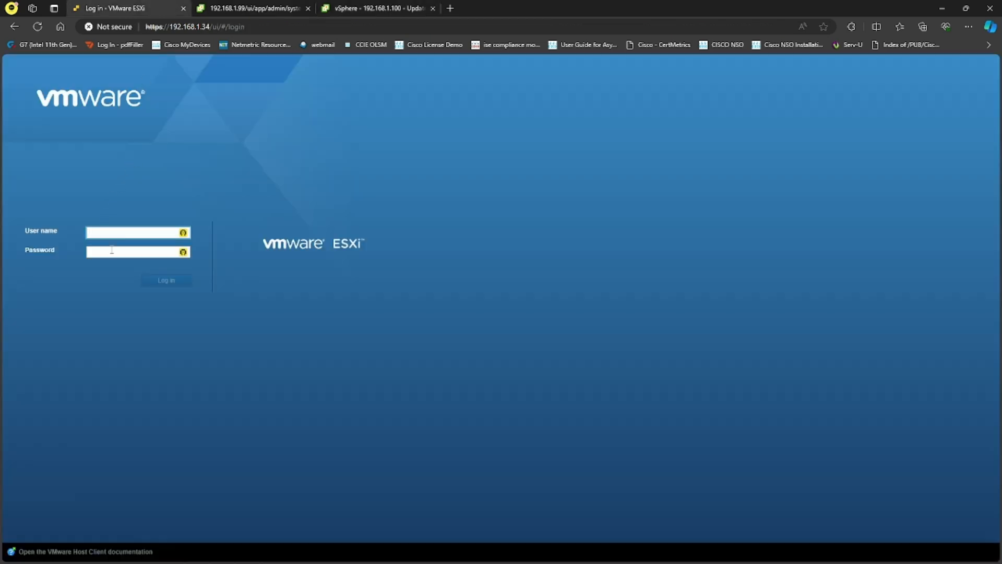
{"action": "left_click", "coordinate": [116, 234]}
{"action": "type", "text": "root"}
{"action": "key", "text": "Tab"}
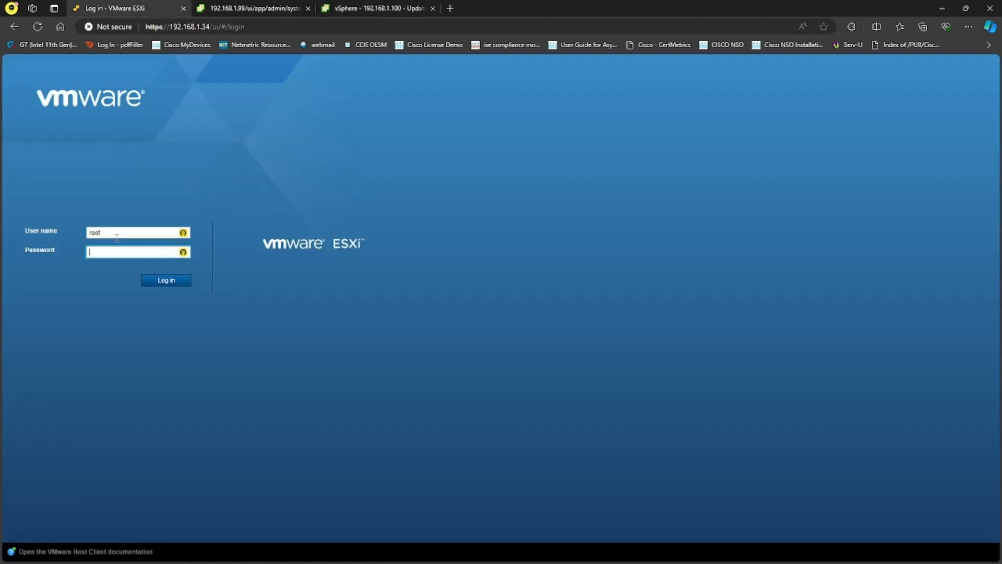
{"action": "type", "text": "******"}
{"action": "key", "text": "Return"}
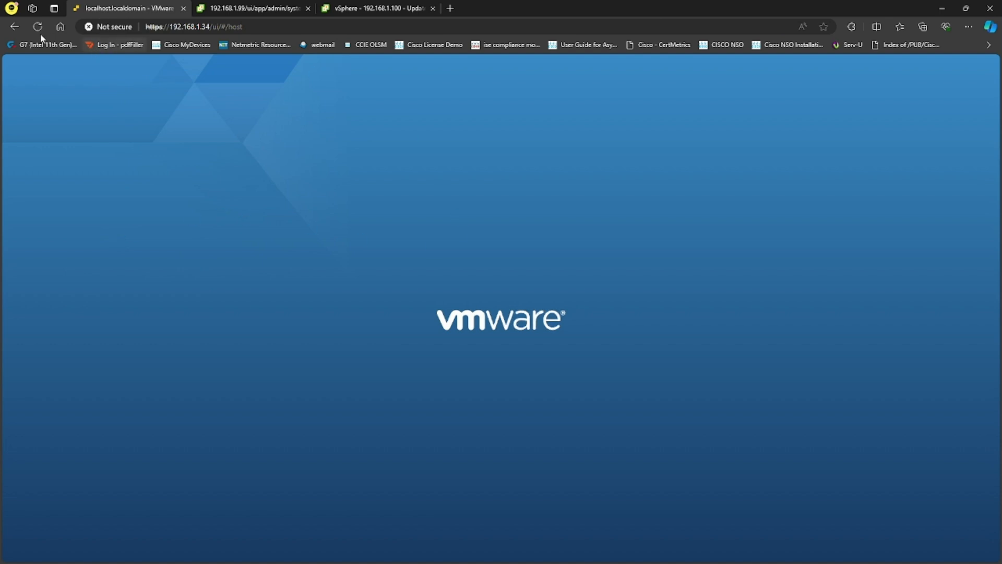
Check the progress of the pre-update checks in vSphere Client and return to the ESXi host client
{"action": "left_click", "coordinate": [380, 8]}
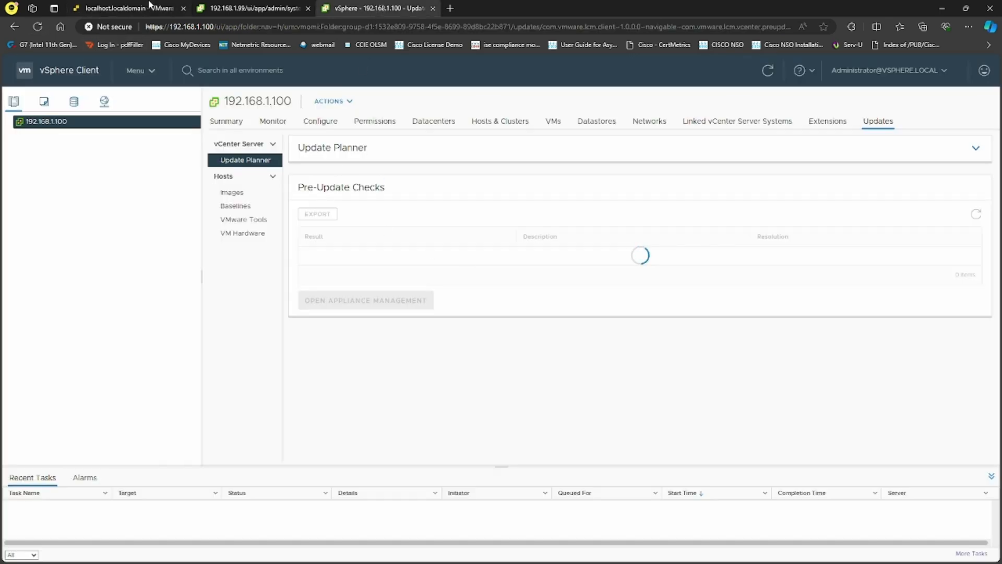
{"action": "left_click", "coordinate": [121, 9]}
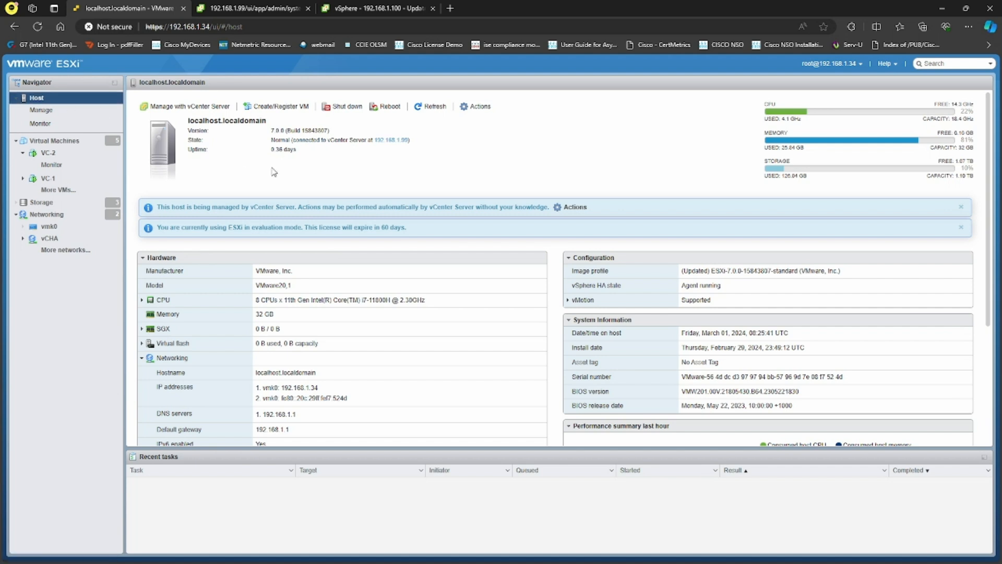
Look through the ESXi host's hardware and licensing management pages and bring up its installed packages list
{"action": "left_click", "coordinate": [58, 110]}
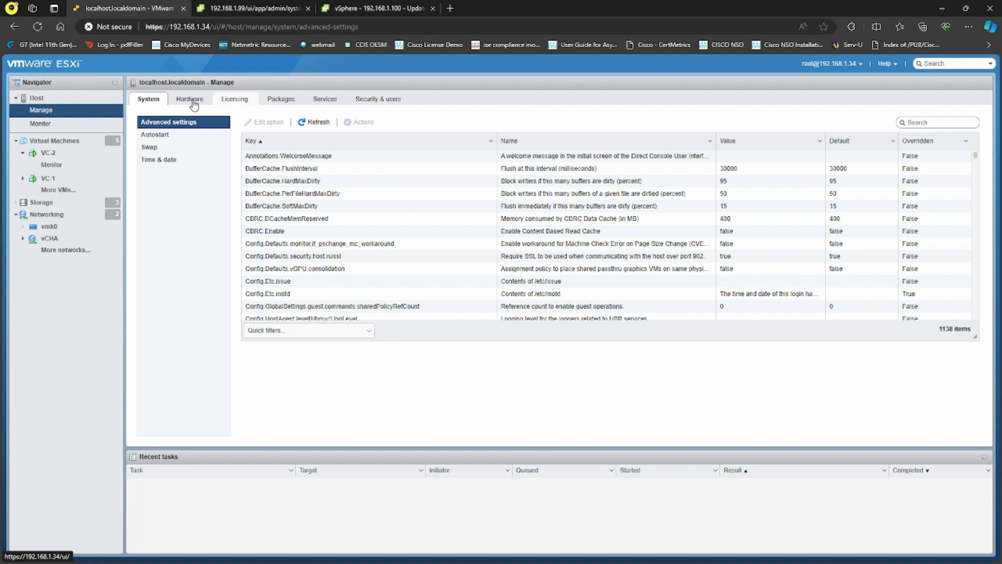
{"action": "left_click", "coordinate": [193, 104]}
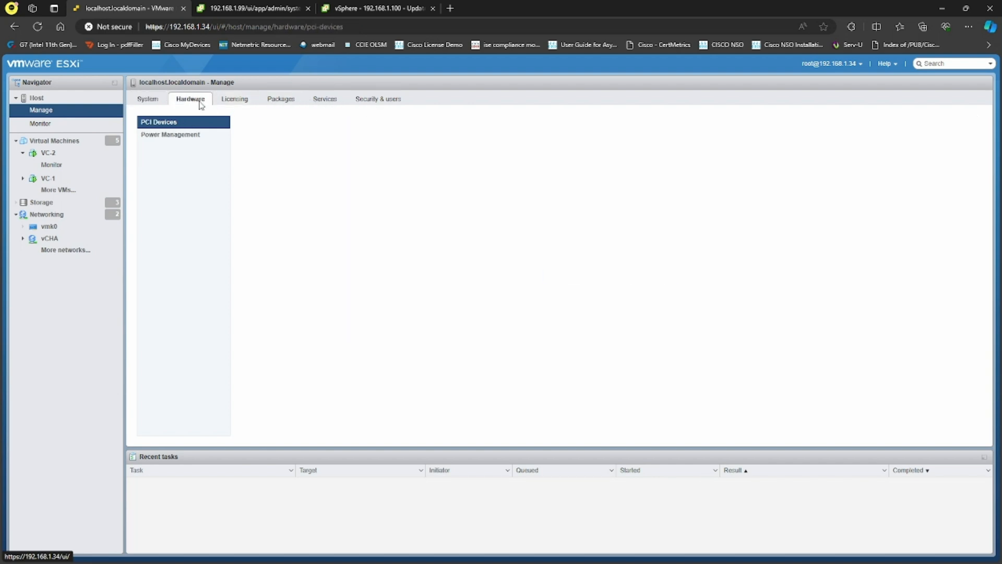
{"action": "left_click", "coordinate": [241, 101]}
{"action": "left_click", "coordinate": [281, 100]}
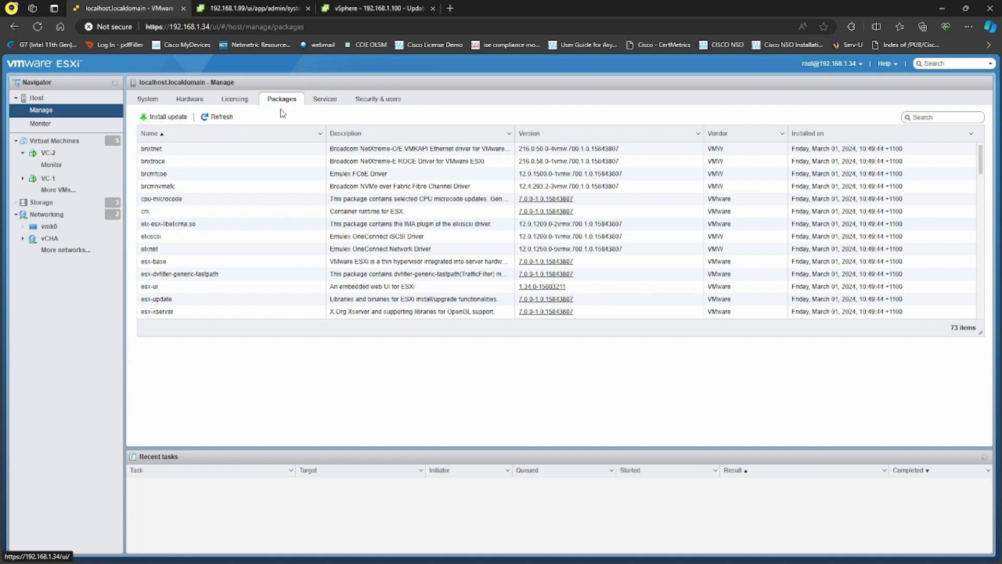
Read through the ESXi host's installed packages list, from the first entries to the end and back
{"action": "scroll", "coordinate": [397, 185], "scroll_direction": "down", "scroll_amount": 3}
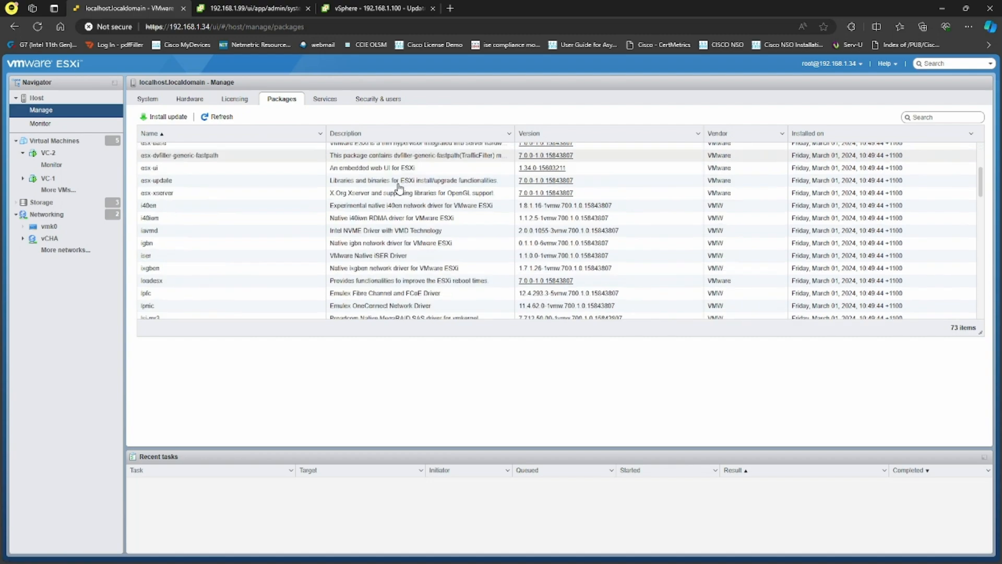
{"action": "scroll", "coordinate": [399, 188], "scroll_direction": "down", "scroll_amount": 15}
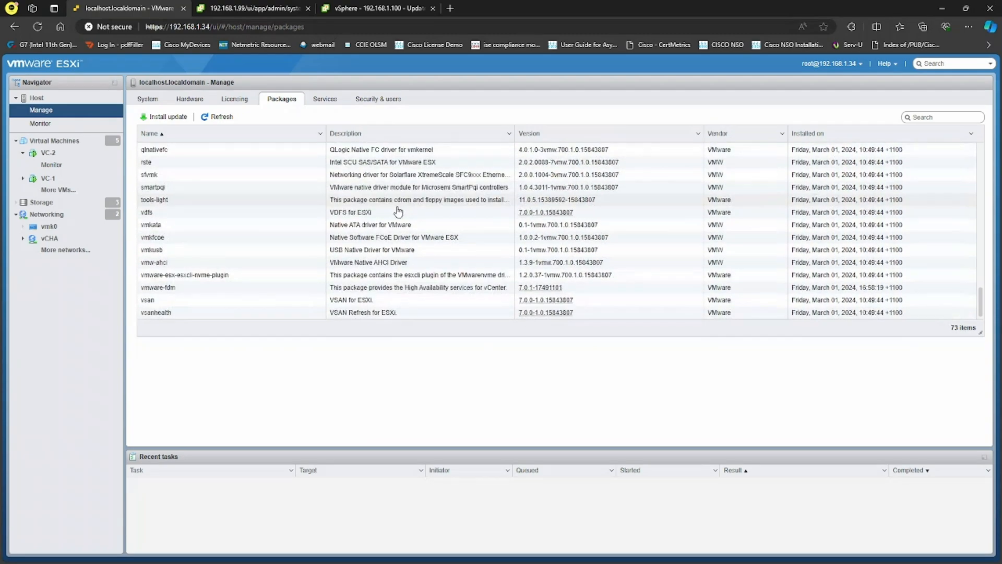
{"action": "scroll", "coordinate": [395, 222], "scroll_direction": "up", "scroll_amount": 5}
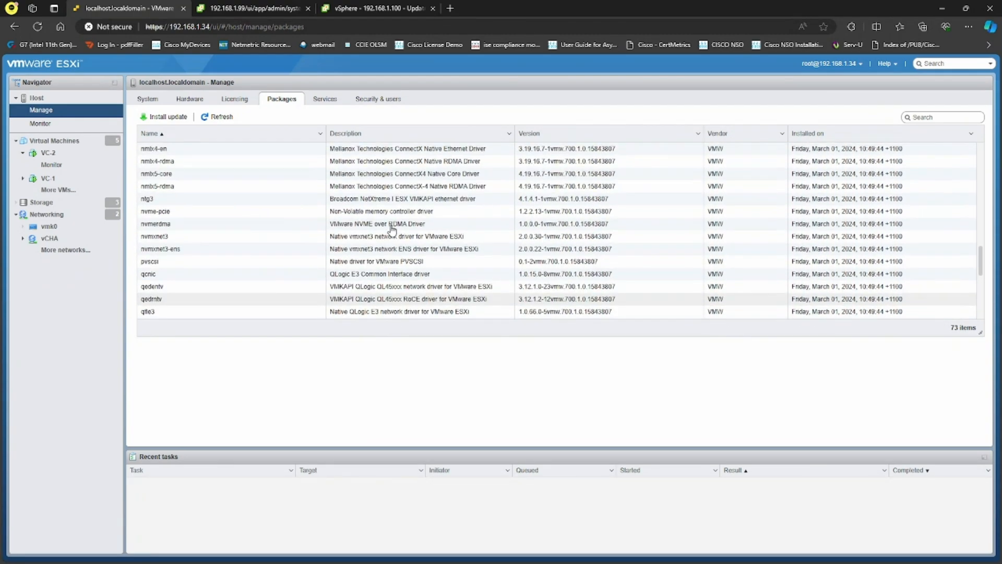
{"action": "scroll", "coordinate": [392, 228], "scroll_direction": "up", "scroll_amount": 10}
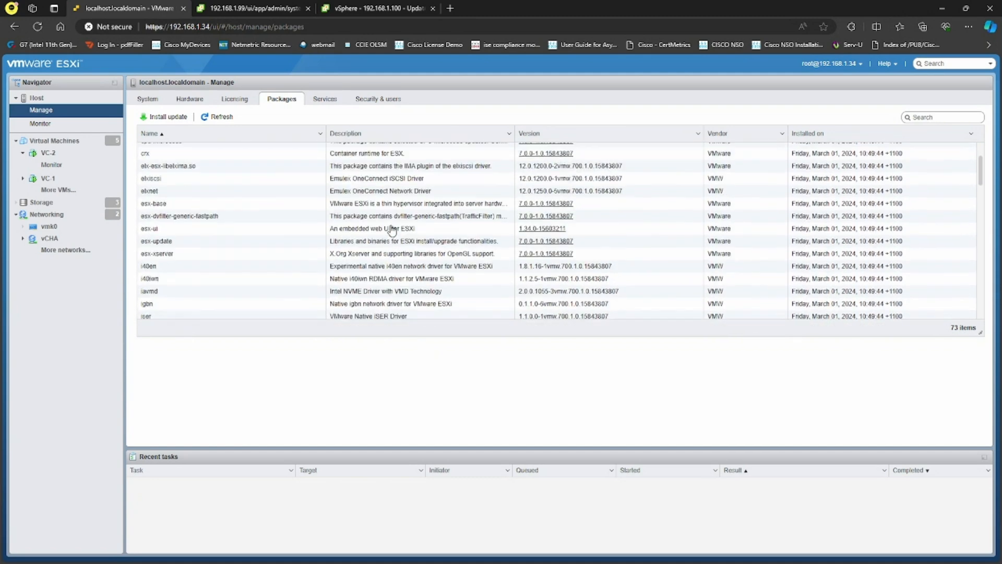
{"action": "scroll", "coordinate": [392, 229], "scroll_direction": "up", "scroll_amount": 2}
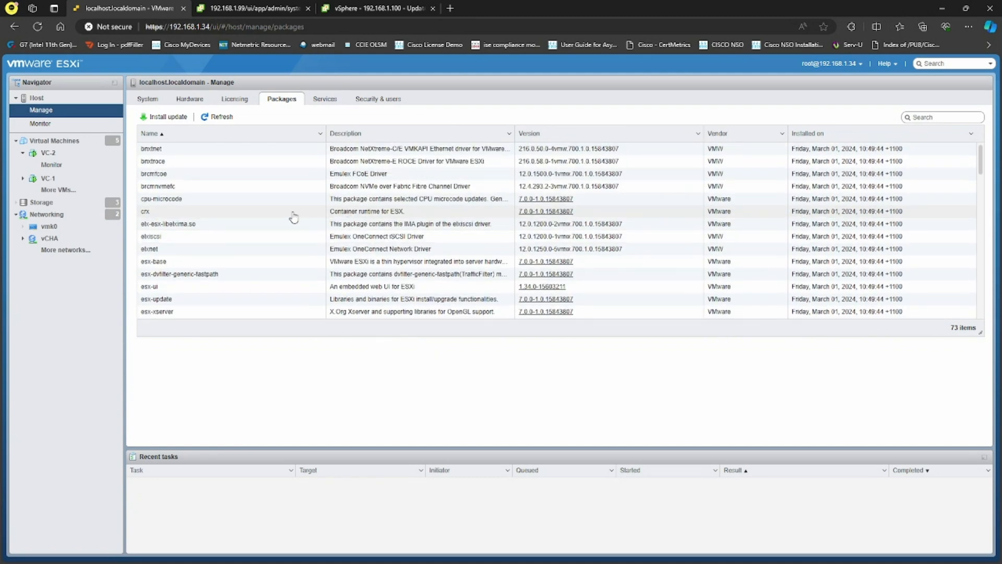
View the host's services and security settings, and inspect the package update form without installing anything
{"action": "left_click", "coordinate": [325, 99]}
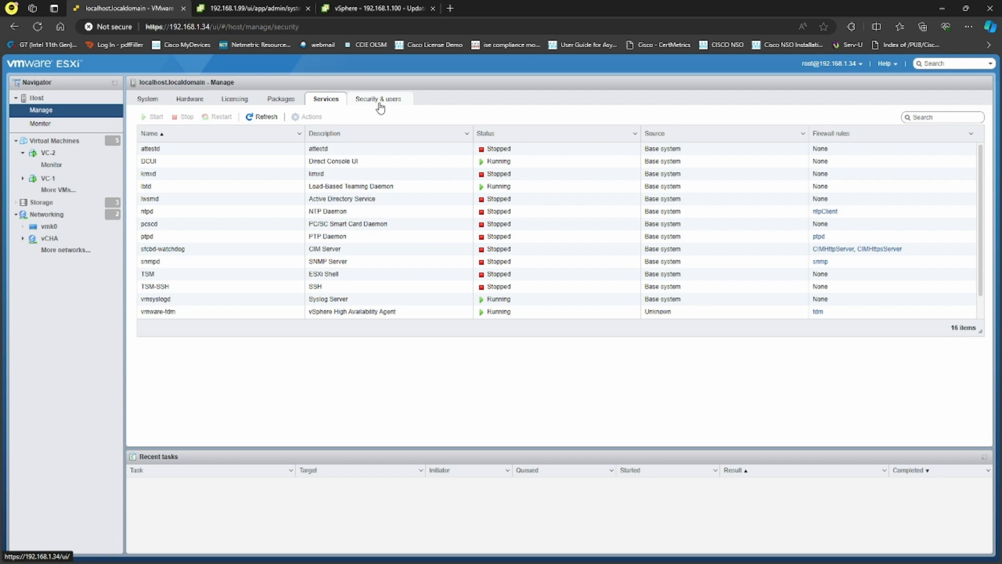
{"action": "left_click", "coordinate": [380, 106]}
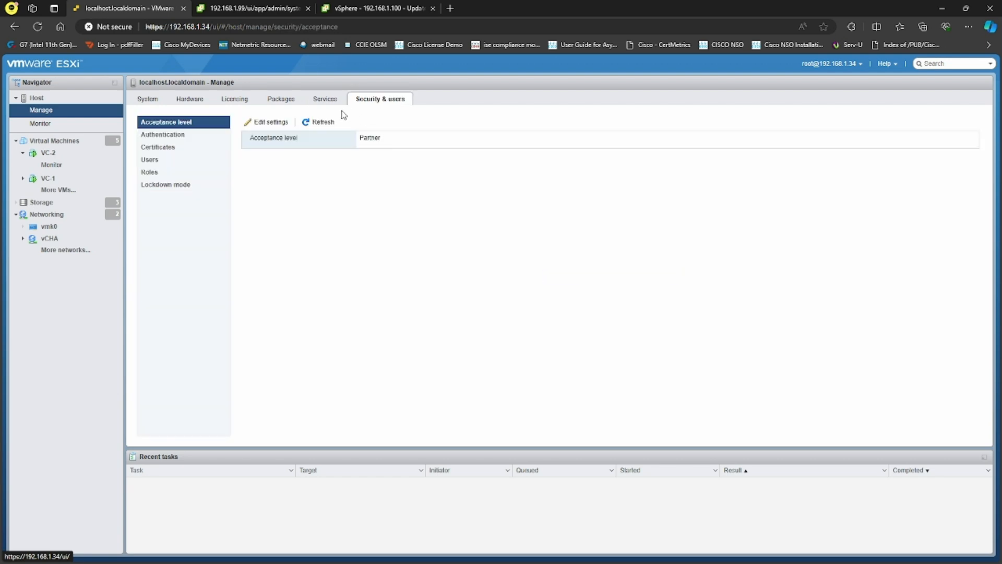
{"action": "left_click", "coordinate": [284, 102]}
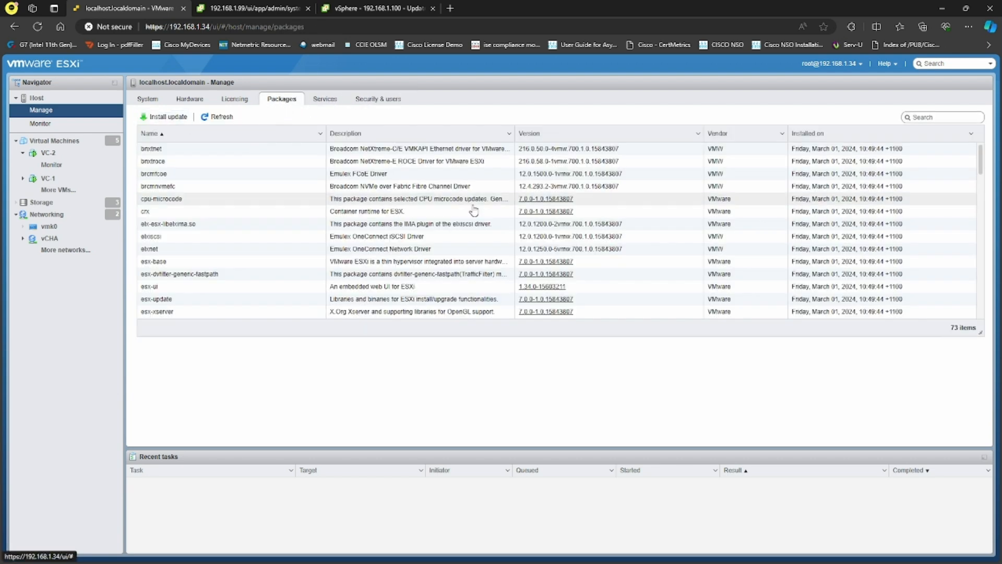
{"action": "left_click", "coordinate": [168, 117]}
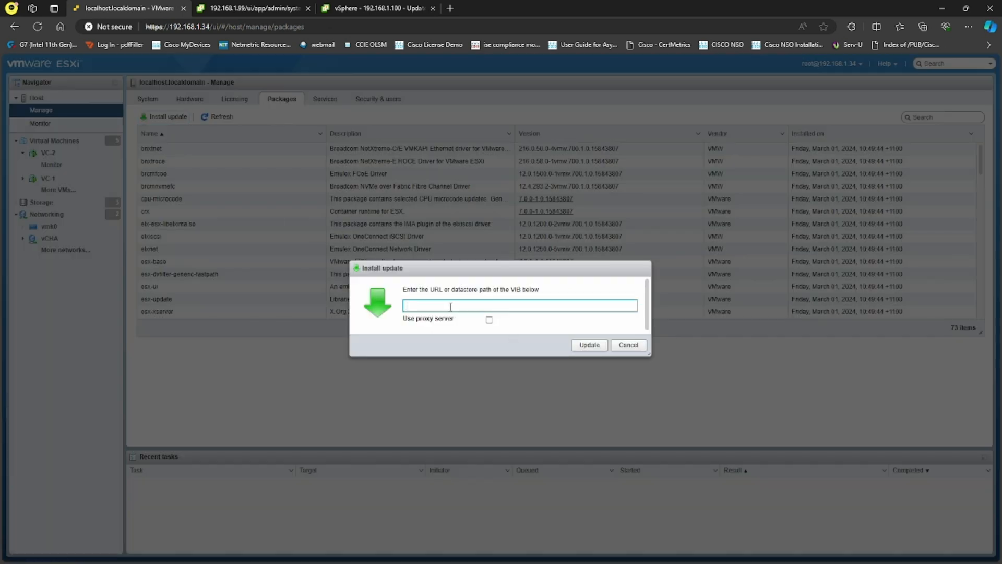
{"action": "left_click", "coordinate": [633, 347]}
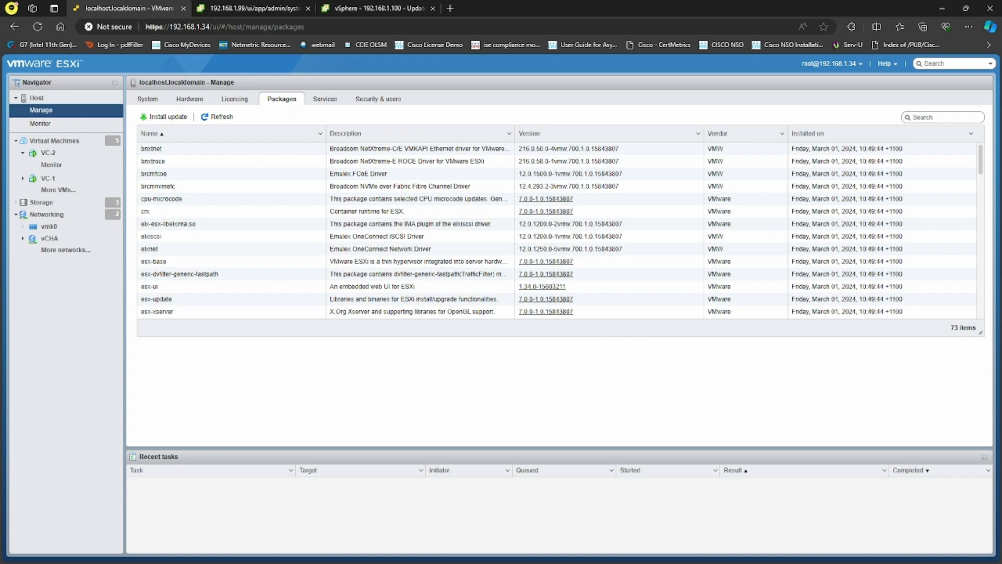
Switch to vSphere Client and review the pre-update checks result for vCenter 192.168.1.100
{"action": "left_click", "coordinate": [420, 9]}
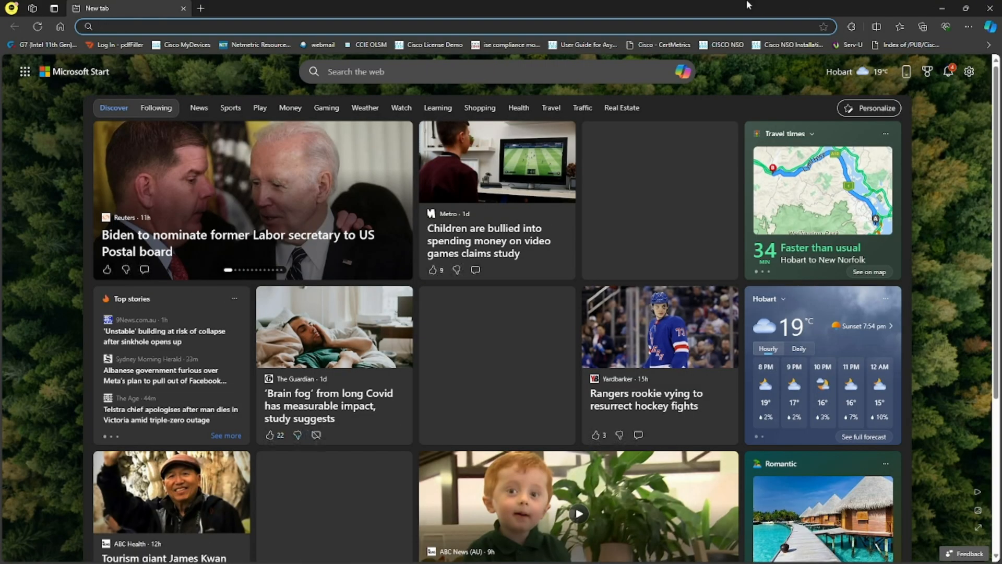
{"action": "left_click_drag", "start_coordinate": [740, 5], "coordinate": [1001, 26]}
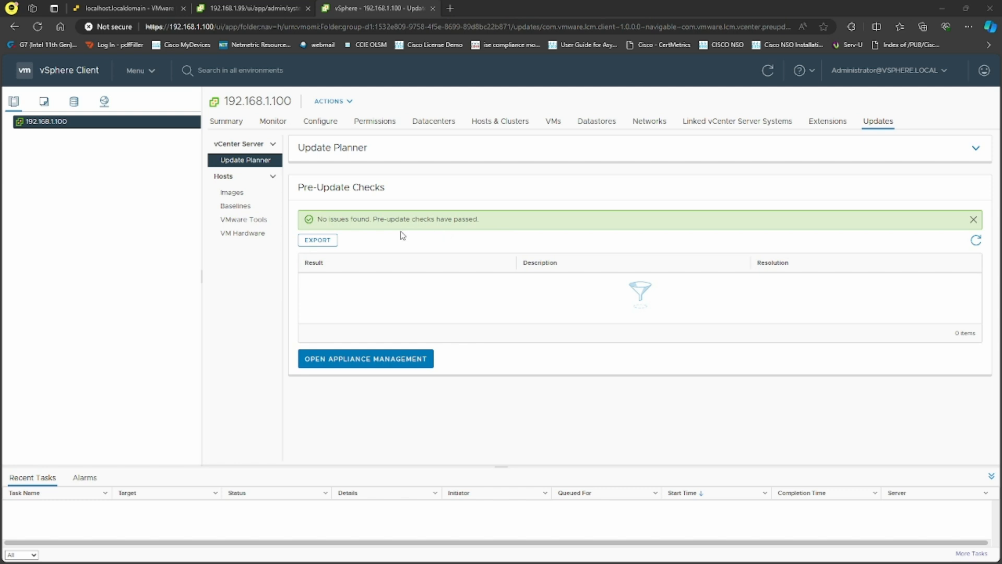
{"action": "left_click_drag", "start_coordinate": [481, 223], "coordinate": [382, 218]}
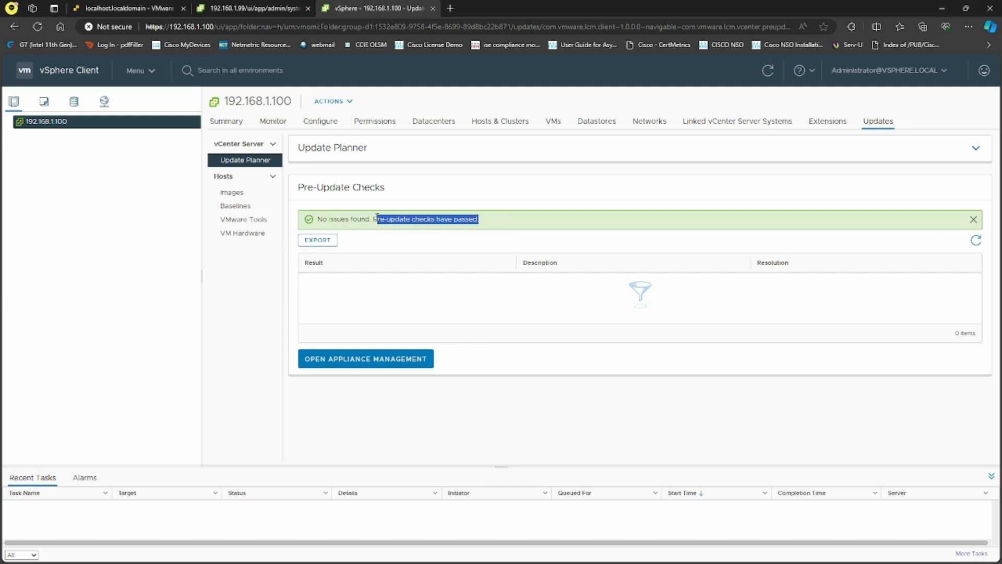
{"action": "left_click", "coordinate": [412, 231]}
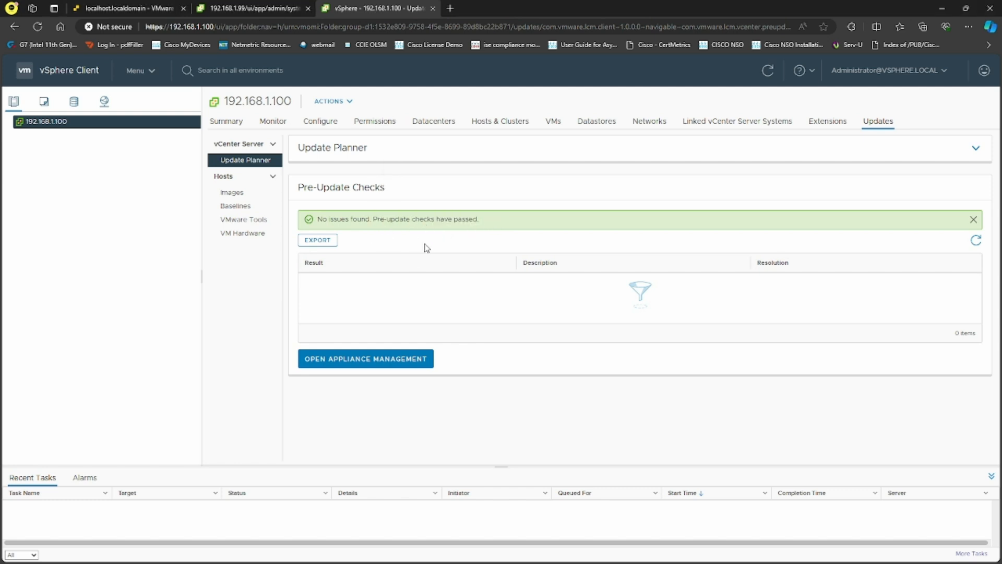
Reload Update Planner and run the pre-update checks report for target version 8.0.2.00200
{"action": "left_click", "coordinate": [240, 193]}
{"action": "left_click", "coordinate": [244, 161]}
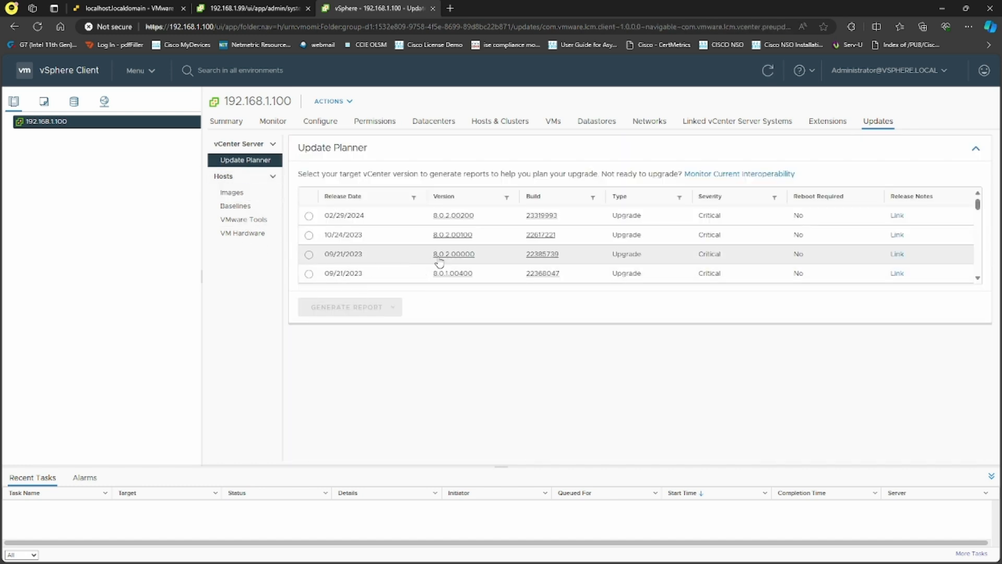
{"action": "scroll", "coordinate": [466, 248], "scroll_direction": "down", "scroll_amount": 5}
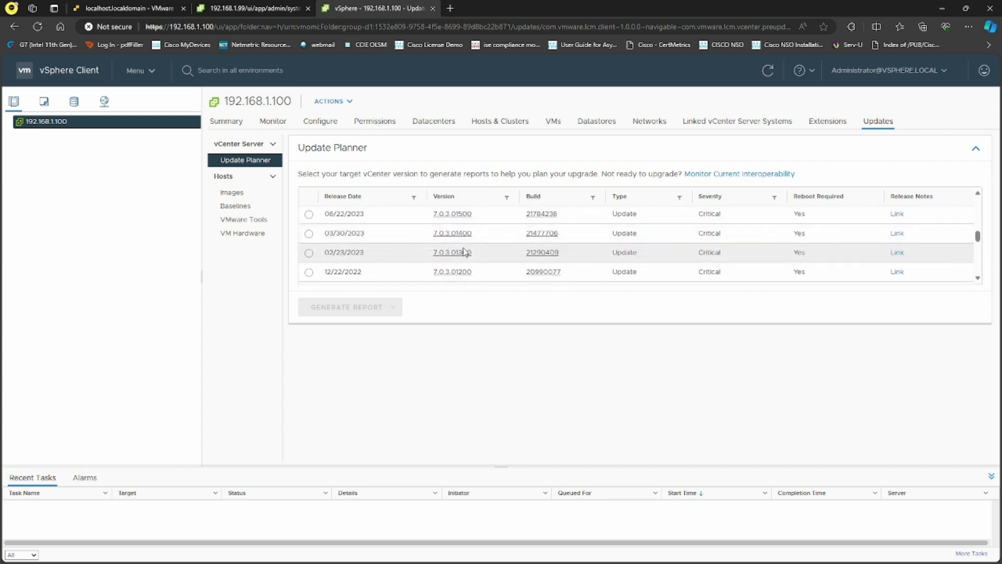
{"action": "scroll", "coordinate": [465, 245], "scroll_direction": "up", "scroll_amount": 6}
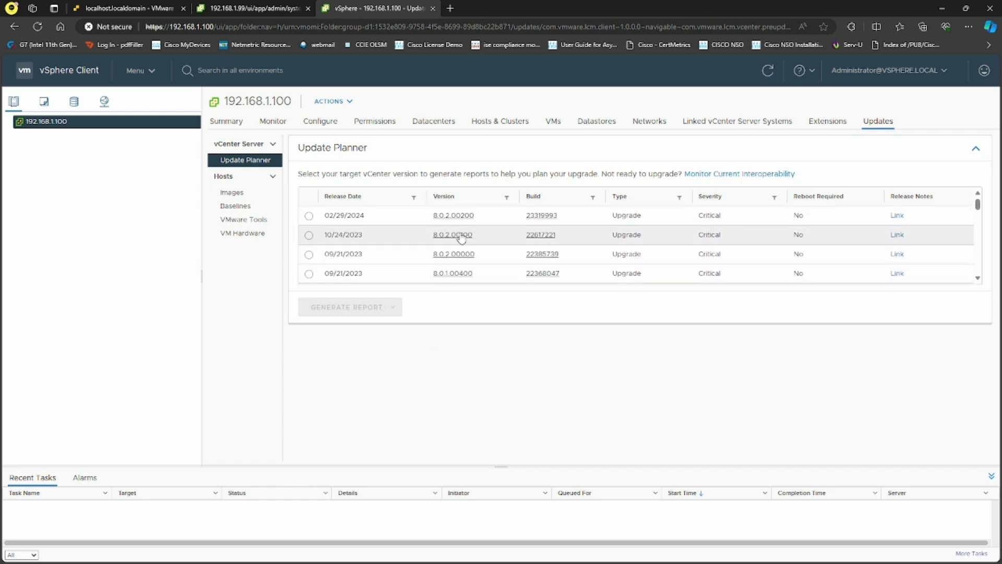
{"action": "left_click", "coordinate": [309, 216]}
{"action": "left_click", "coordinate": [392, 308]}
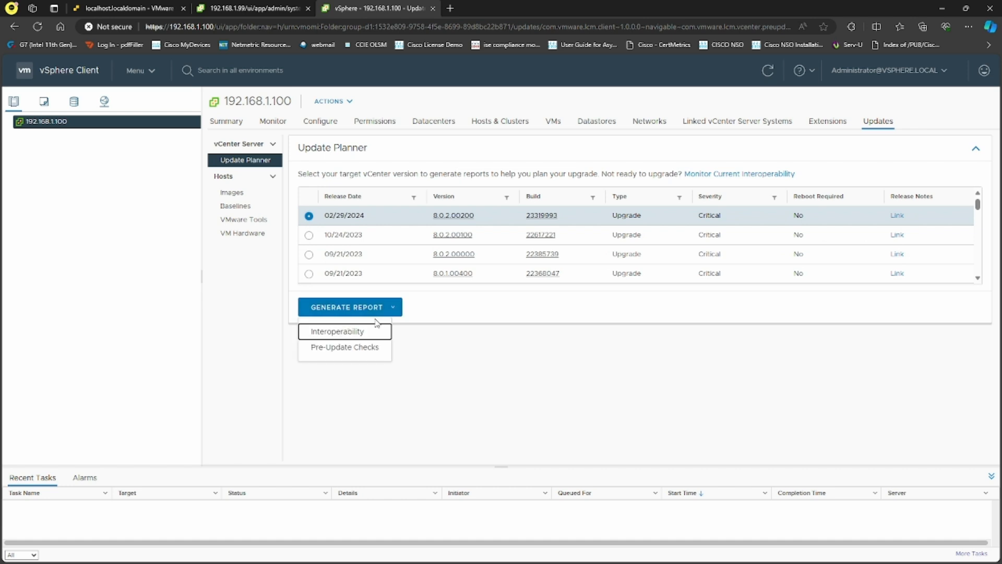
{"action": "left_click", "coordinate": [353, 347]}
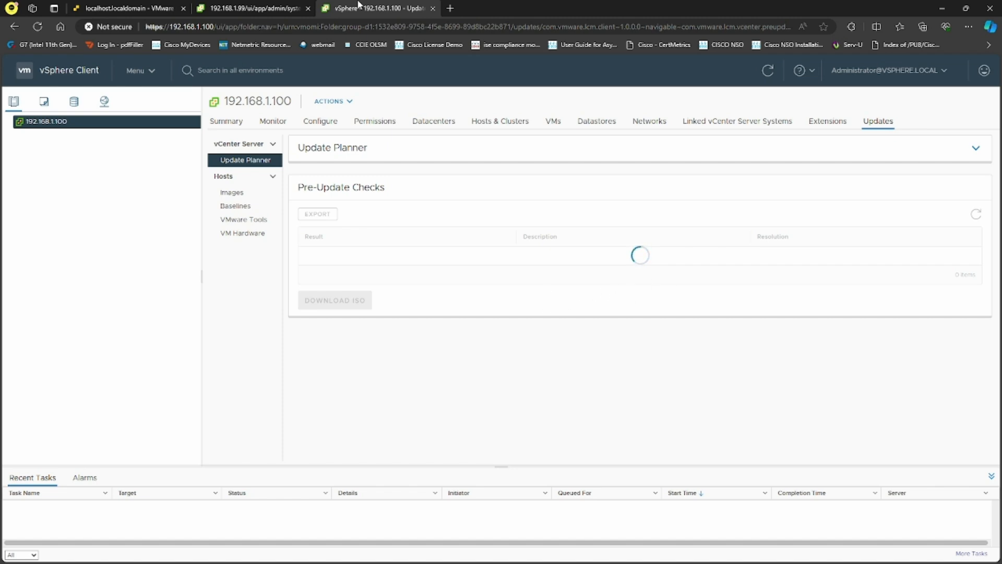
Switch to VMware Workstation, inspect the ISO image assigned to the ESXI-VC machine's CD/DVD drive, and return to the browser without changing settings
{"action": "left_click", "coordinate": [157, 6]}
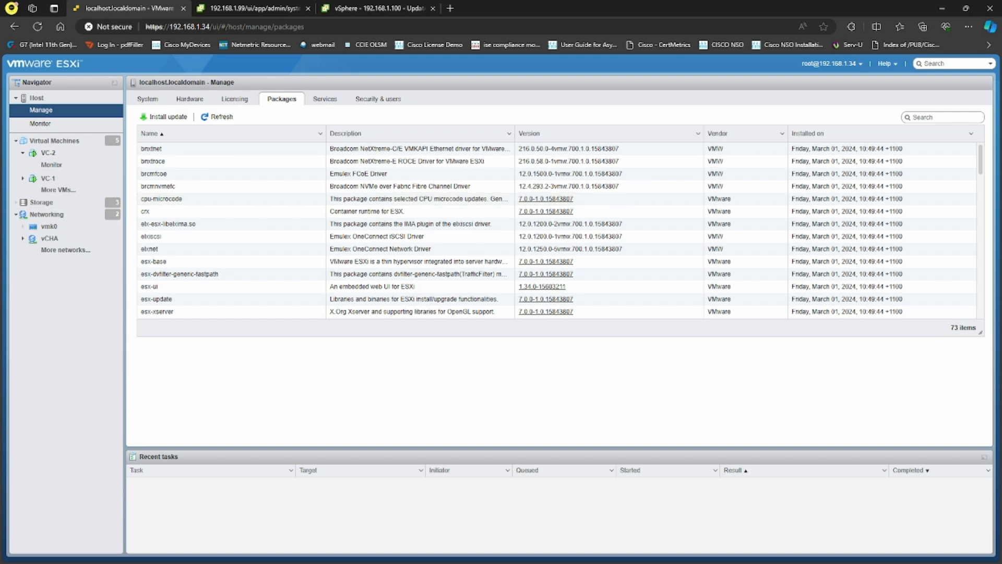
{"action": "key", "text": "alt+Tab"}
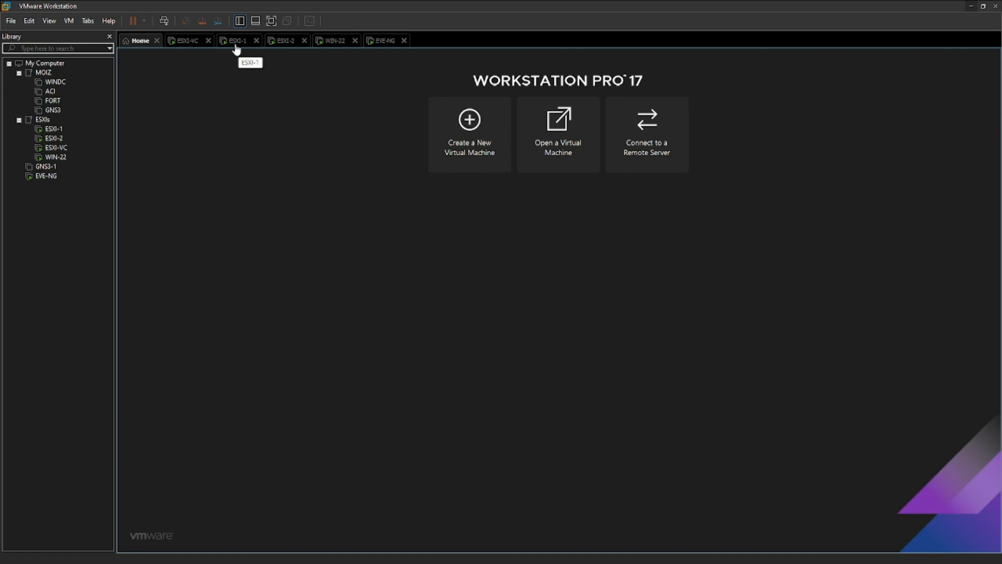
{"action": "right_click", "coordinate": [179, 42]}
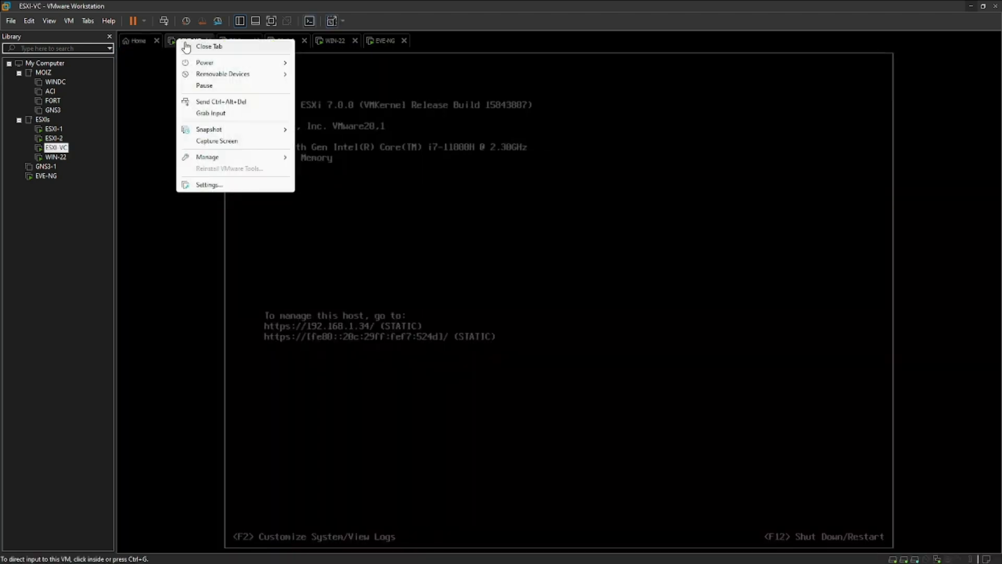
{"action": "left_click", "coordinate": [213, 186]}
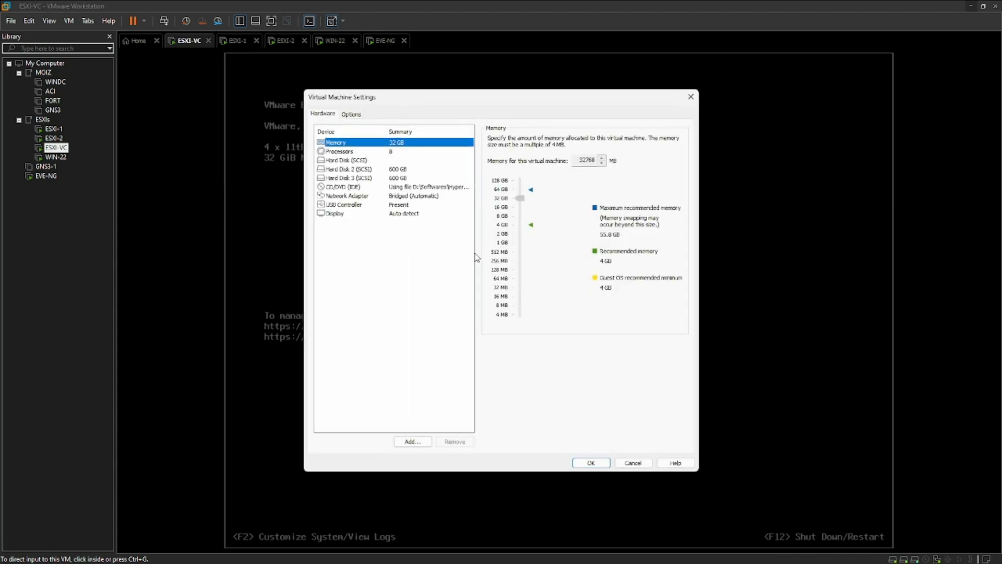
{"action": "left_click", "coordinate": [375, 186]}
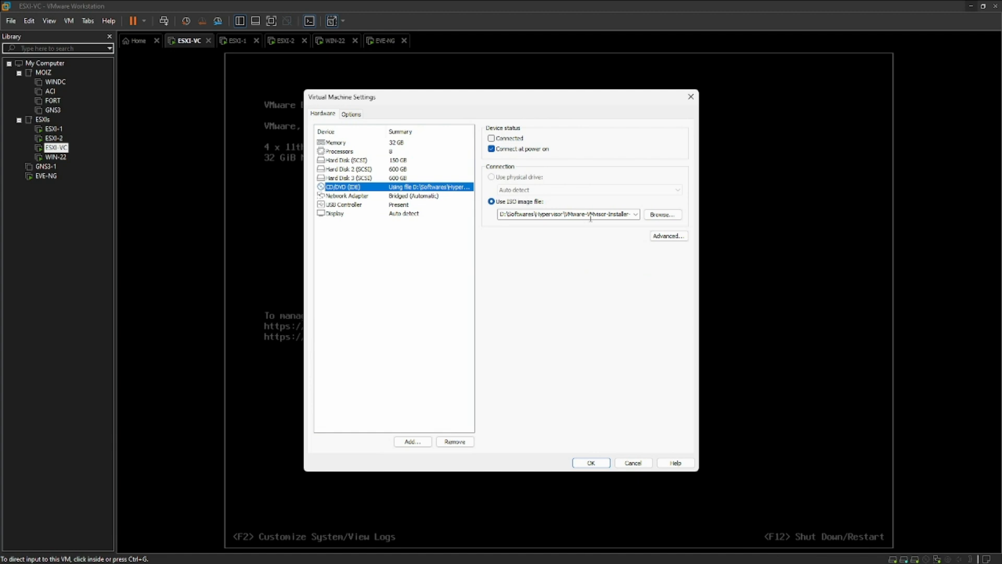
{"action": "left_click", "coordinate": [637, 464]}
{"action": "left_click", "coordinate": [973, 6]}
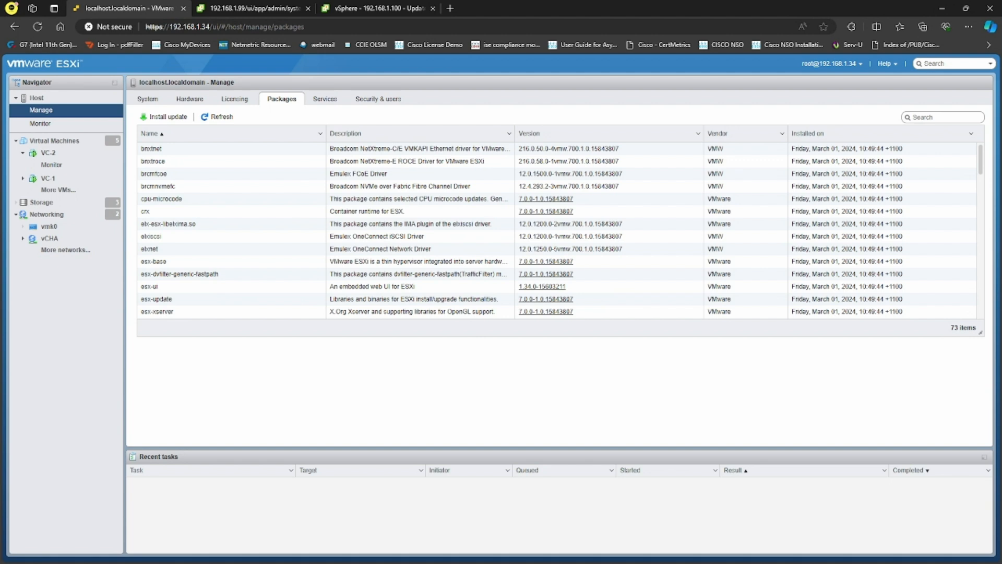
Check the progress of the pre-update checks in vSphere Client and look at the 192.168.1.99 vCenter page
{"action": "left_click", "coordinate": [390, 11]}
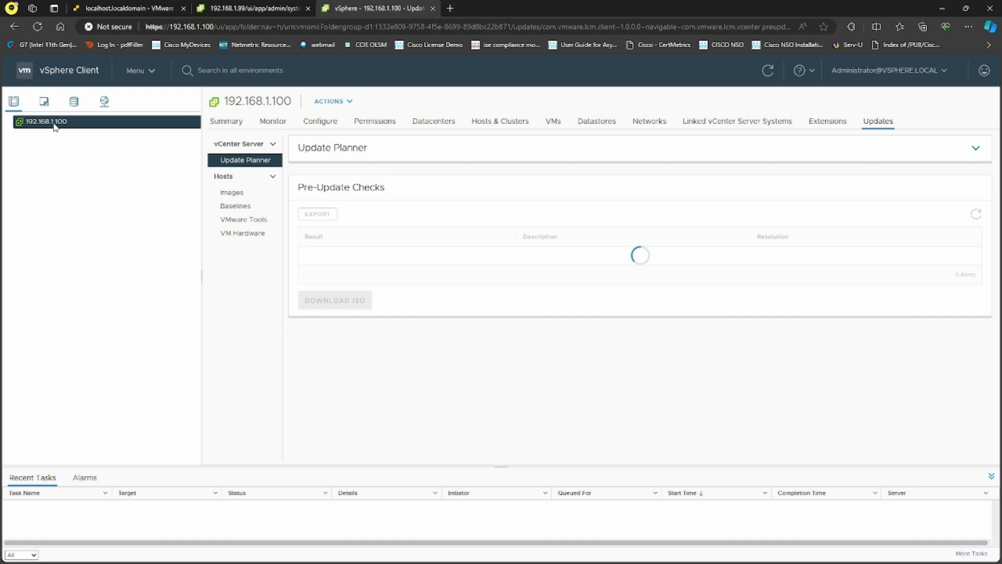
{"action": "left_click", "coordinate": [217, 6]}
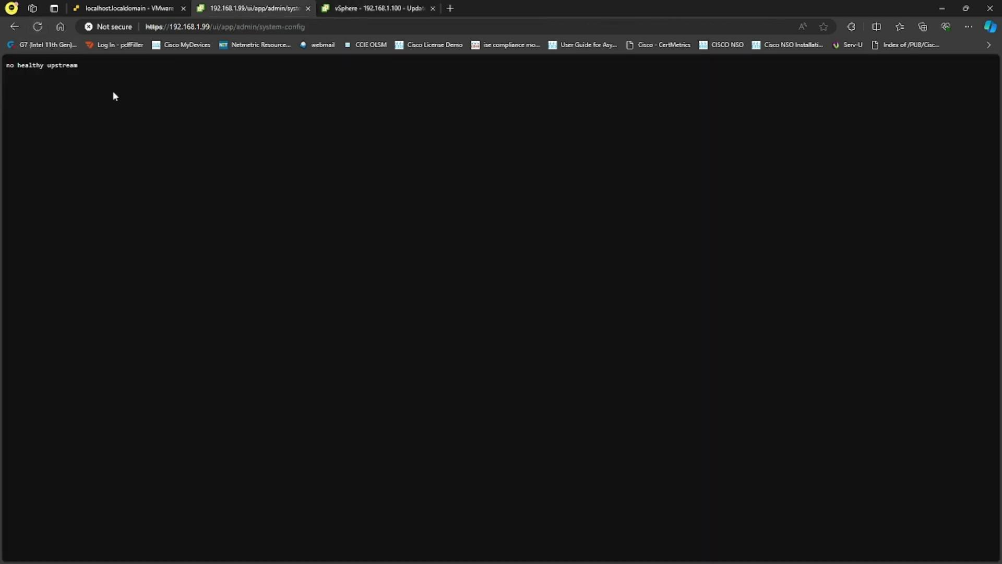
{"action": "left_click", "coordinate": [378, 8]}
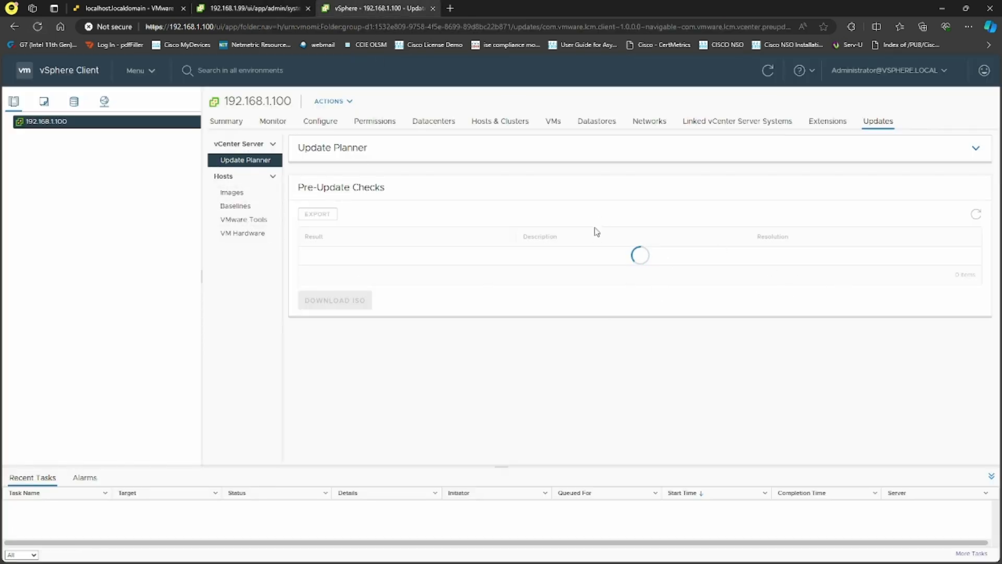
Create a new datacenter named DC-1 under vCenter 192.168.1.100
{"action": "right_click", "coordinate": [62, 124]}
{"action": "left_click", "coordinate": [97, 150]}
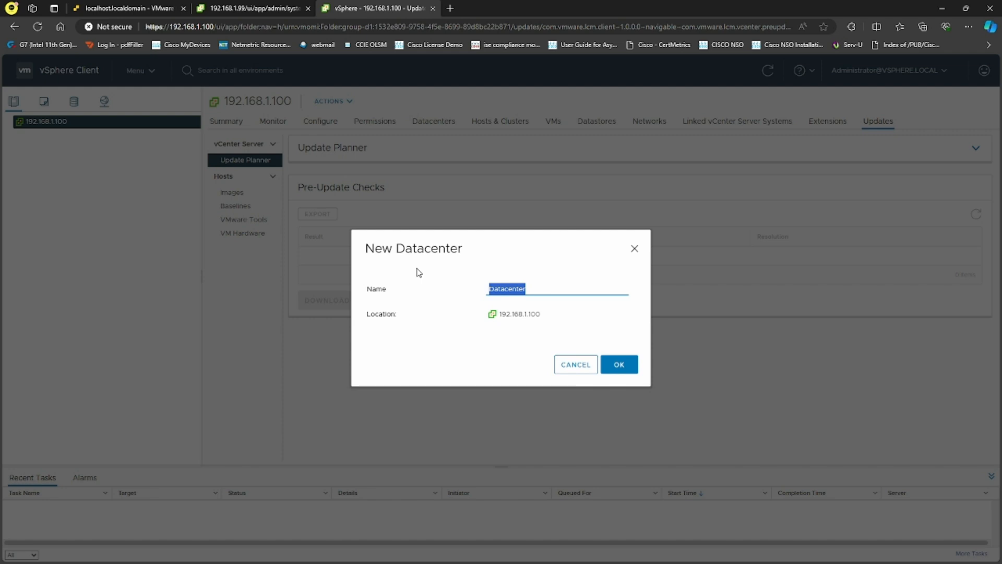
{"action": "type", "text": "DC-1"}
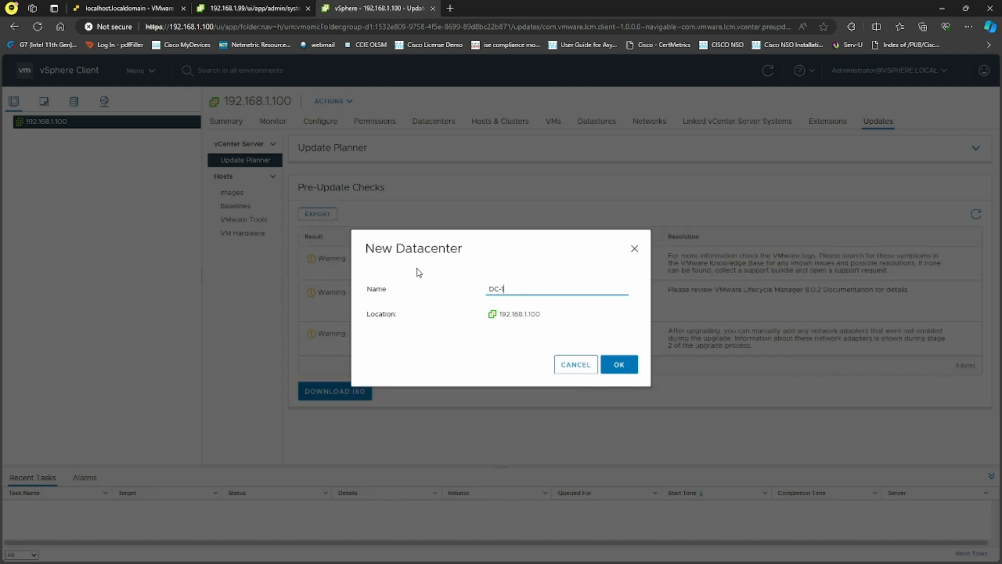
{"action": "left_click", "coordinate": [619, 365]}
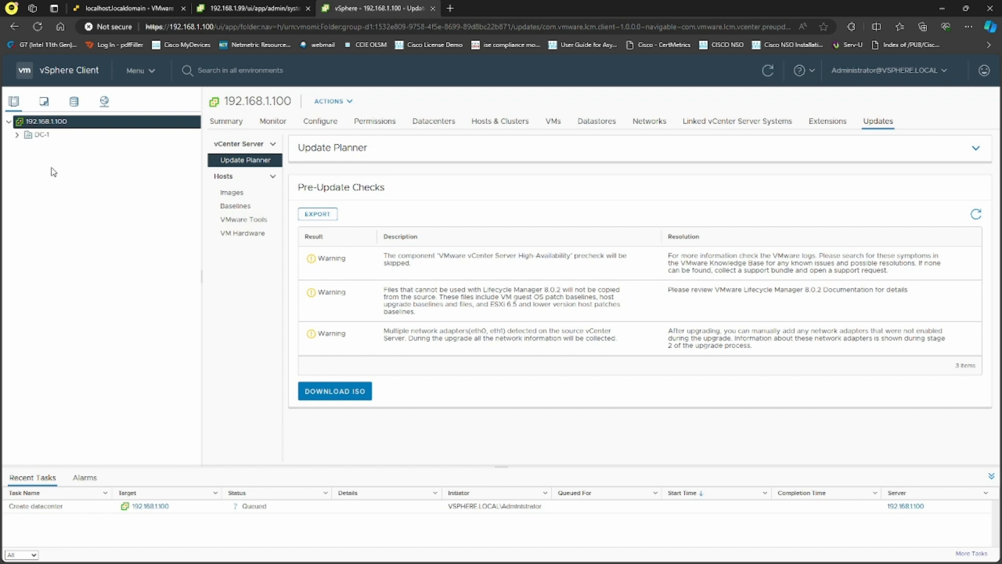
Create a cluster named CLU-1 in datacenter DC-1 with the default service settings, and expand DC-1 in the inventory
{"action": "right_click", "coordinate": [42, 135]}
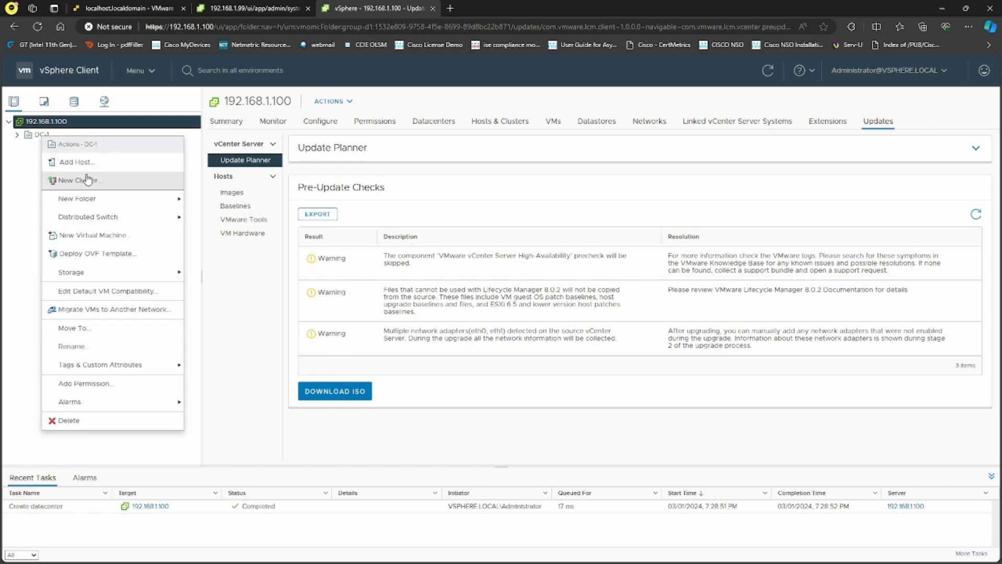
{"action": "left_click", "coordinate": [87, 179]}
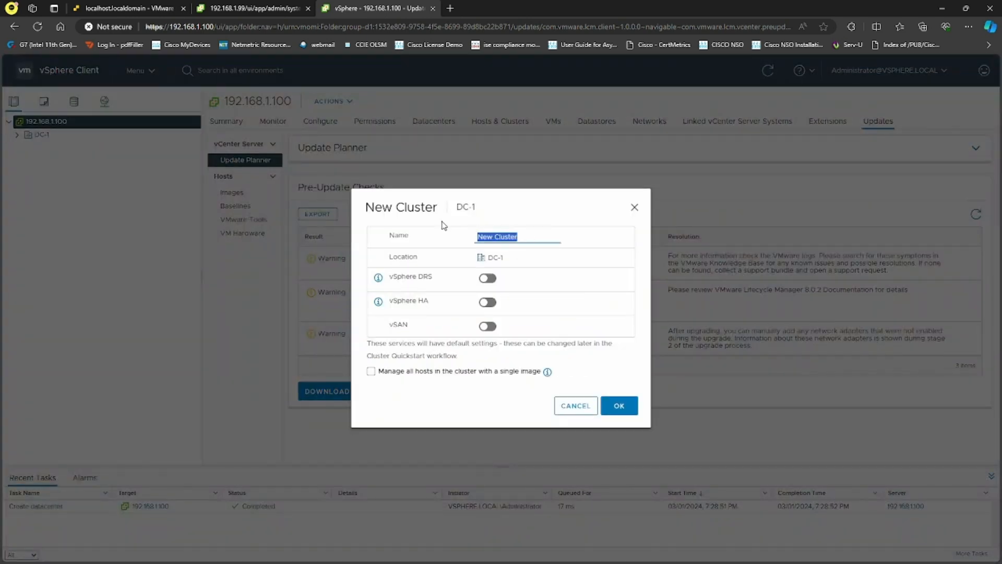
{"action": "type", "text": "CLU-1"}
{"action": "left_click", "coordinate": [619, 405]}
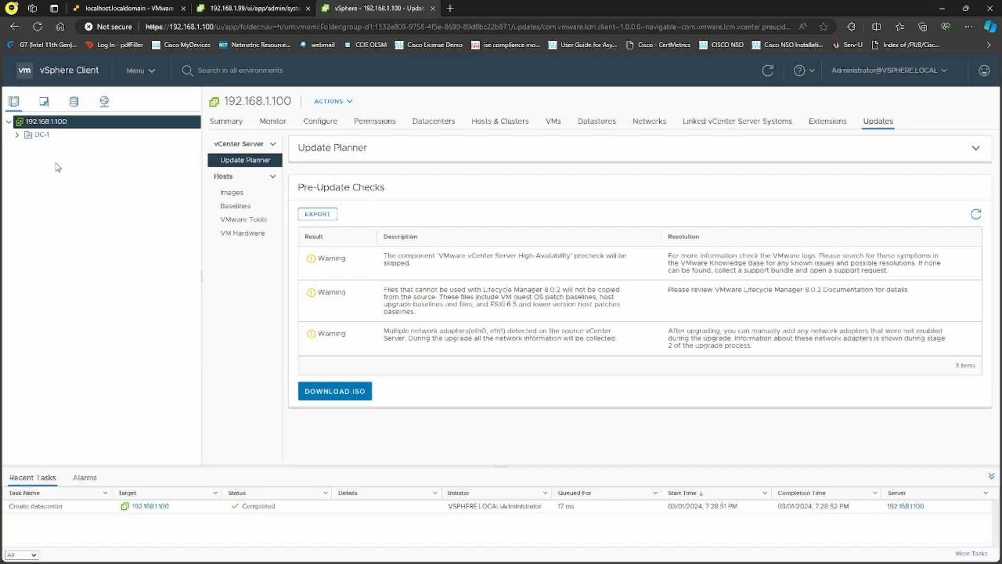
{"action": "left_click", "coordinate": [17, 134]}
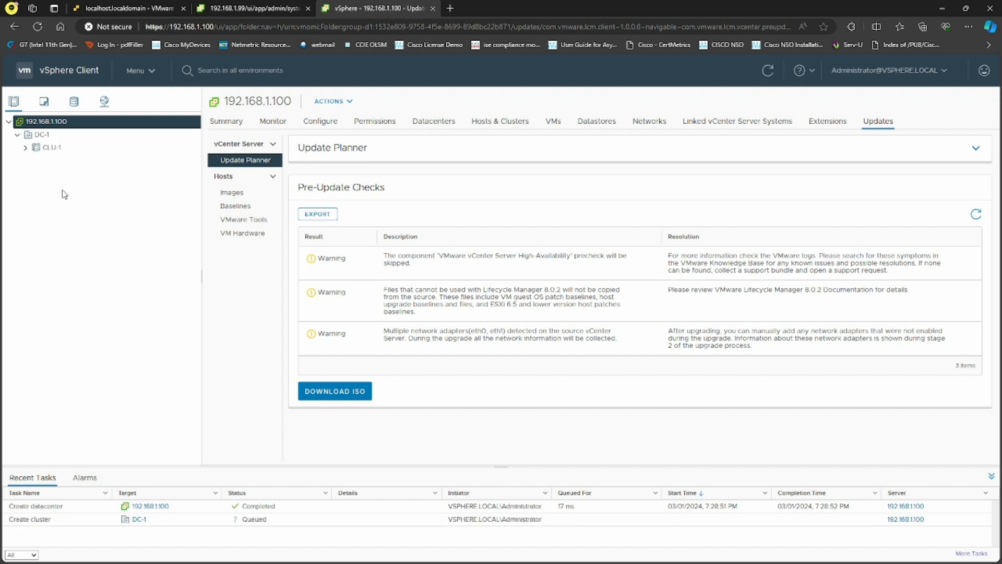
Open the update settings of cluster CLU-1 and look at its baselines and single-image management page
{"action": "right_click", "coordinate": [65, 151]}
{"action": "left_click", "coordinate": [49, 165]}
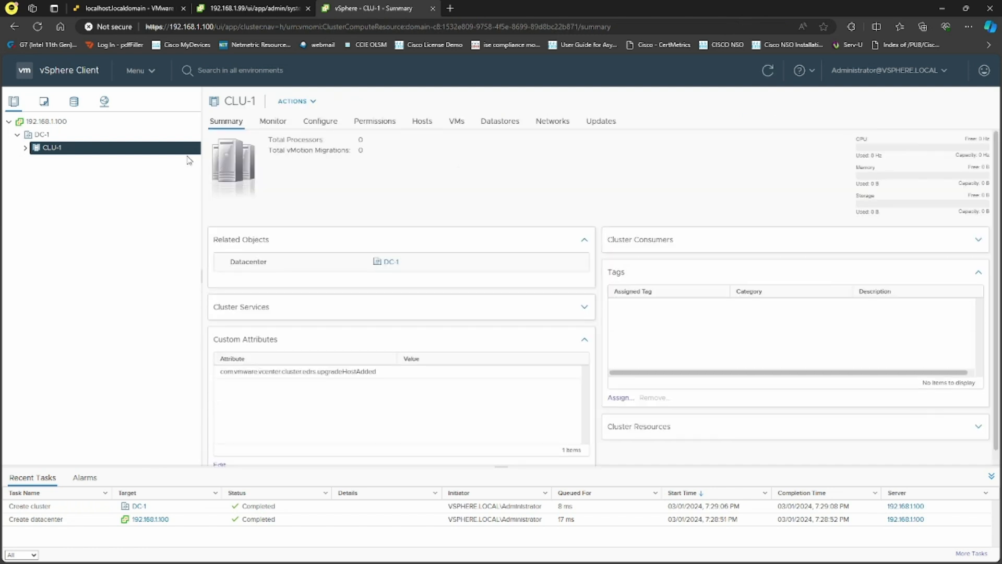
{"action": "left_click", "coordinate": [601, 122]}
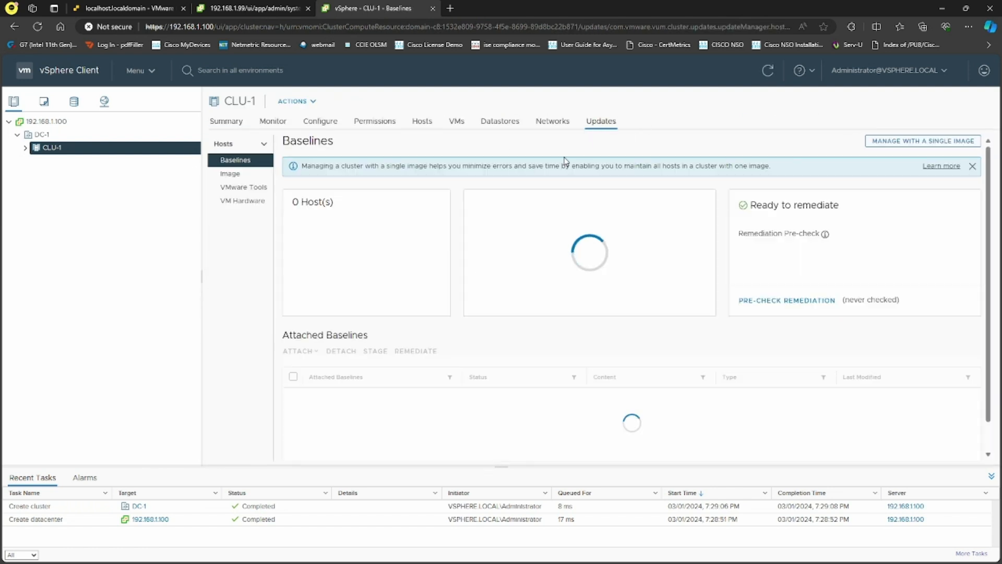
{"action": "left_click", "coordinate": [238, 177]}
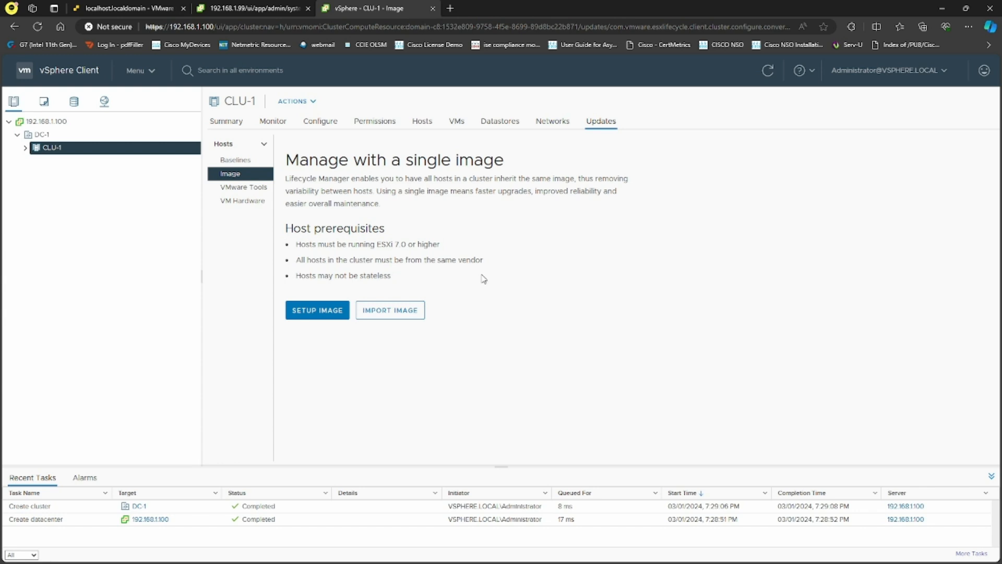
Run the pre-update checks on vCenter 192.168.1.100 for target version 8.0.2.00200 in the Update Planner
{"action": "left_click", "coordinate": [59, 122]}
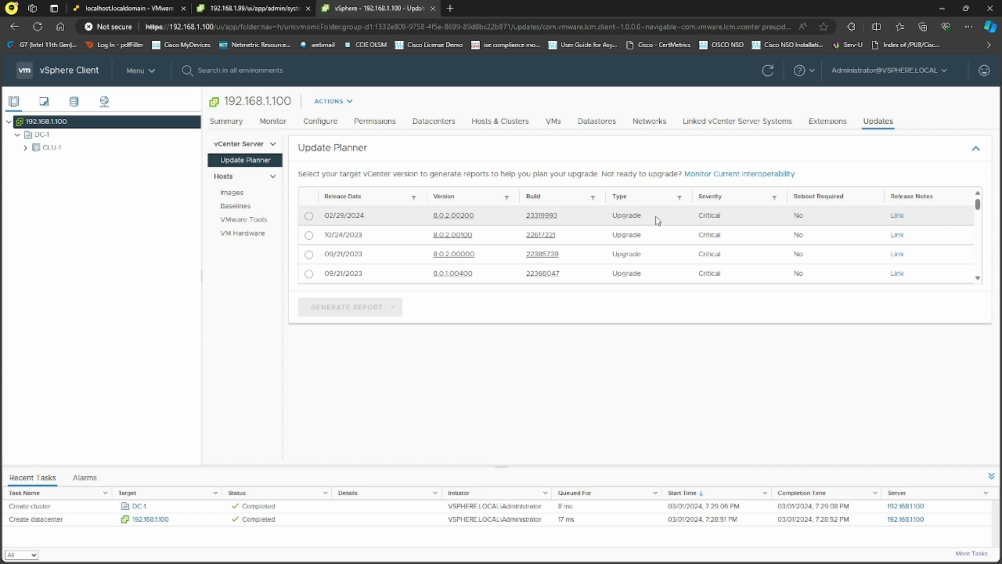
{"action": "left_click", "coordinate": [309, 215]}
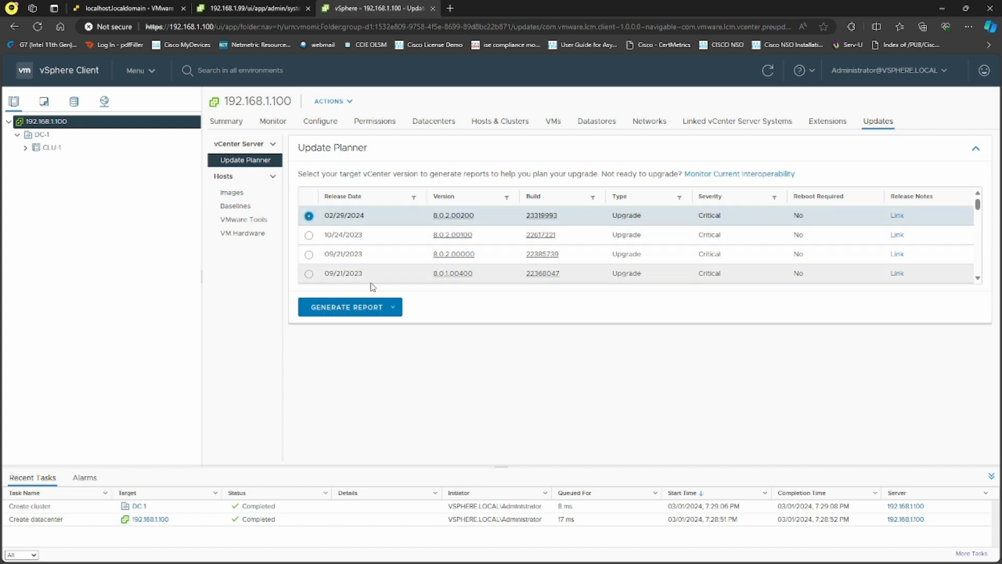
{"action": "left_click", "coordinate": [391, 314]}
{"action": "left_click", "coordinate": [366, 346]}
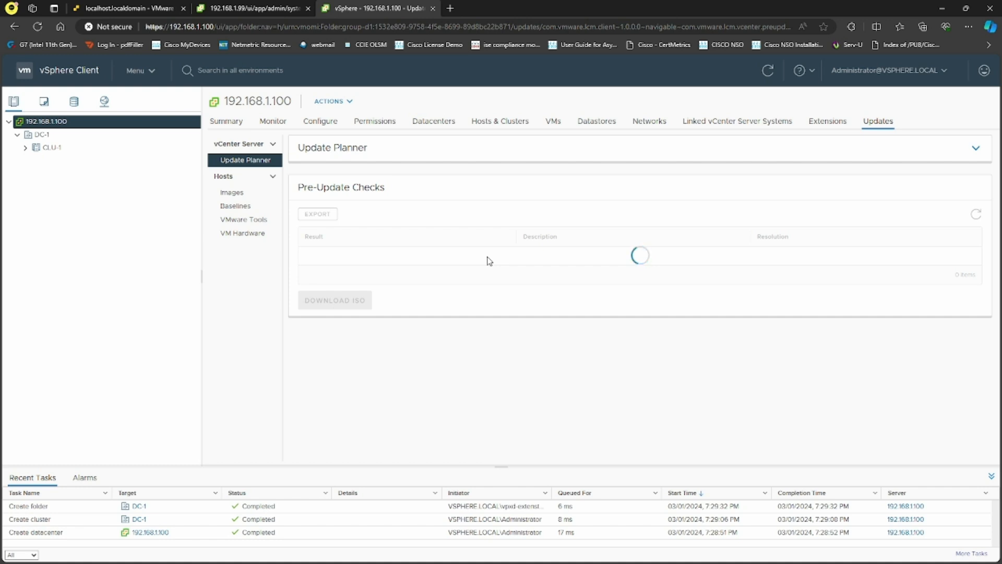
Look at the 192.168.1.99 vCenter page and review the pre-update check results for 192.168.1.100
{"action": "left_click", "coordinate": [253, 8]}
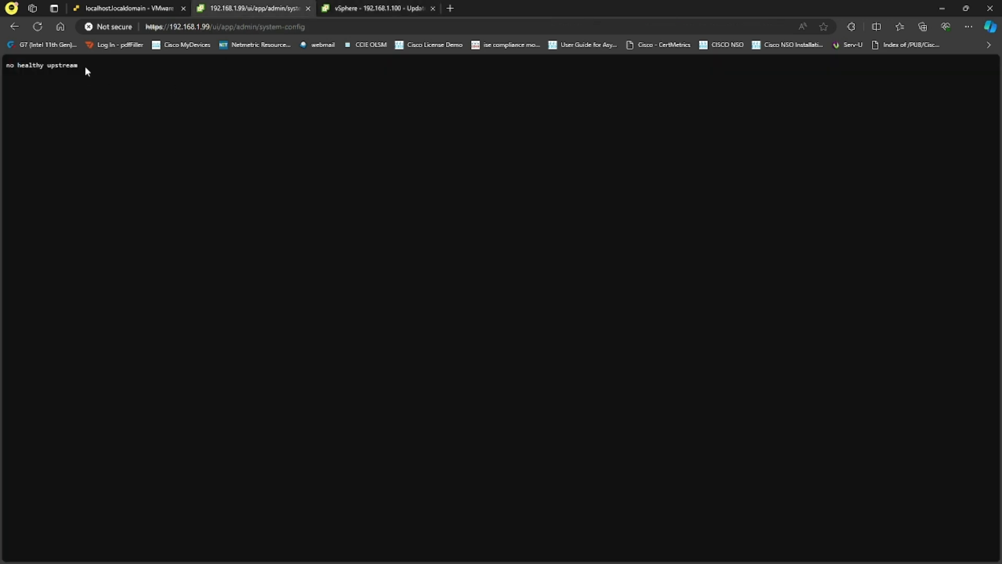
{"action": "left_click_drag", "start_coordinate": [86, 67], "coordinate": [6, 65]}
{"action": "left_click", "coordinate": [85, 103]}
{"action": "left_click", "coordinate": [373, 8]}
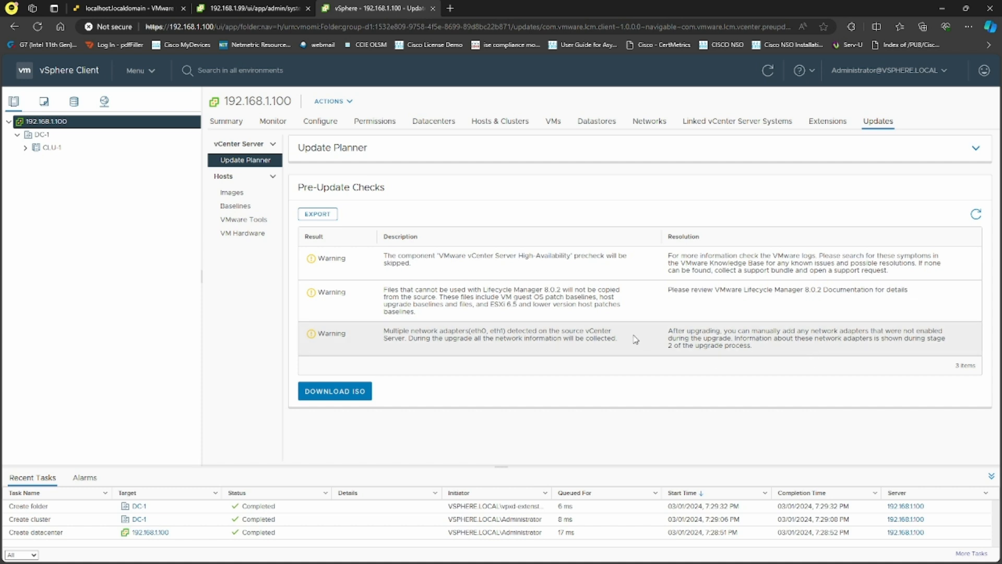
{"action": "left_click_drag", "start_coordinate": [624, 340], "coordinate": [383, 263]}
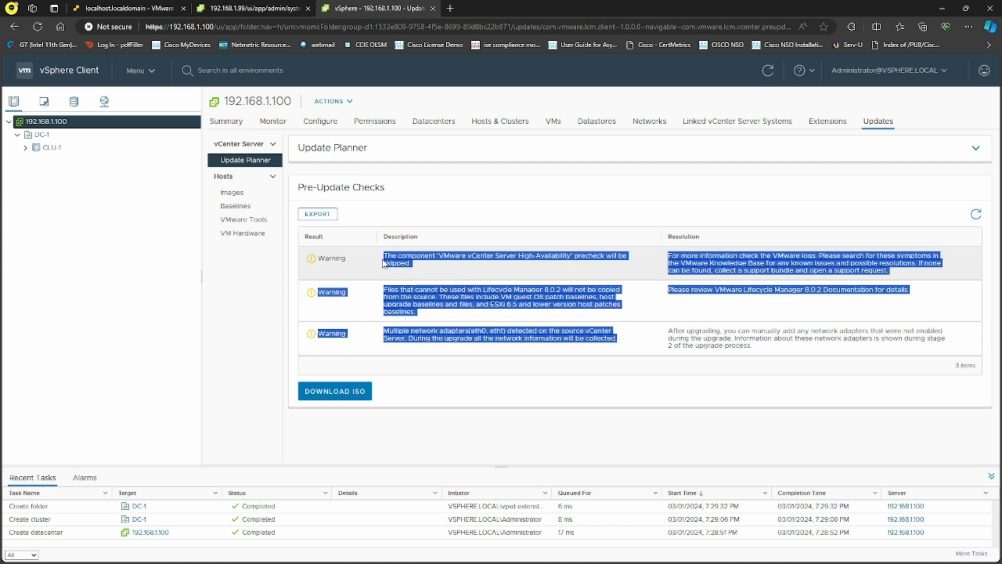
{"action": "left_click", "coordinate": [476, 360]}
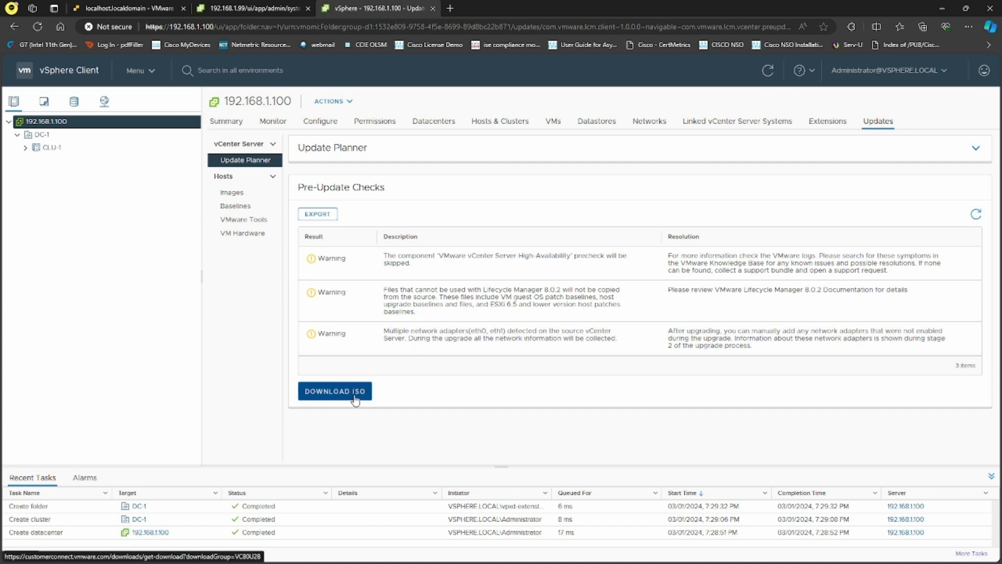
Inspect the VMware-VCSA-all-8.0.2-23319993.iso entry on the ISO download page, try to download it, and close the page
{"action": "left_click", "coordinate": [370, 393]}
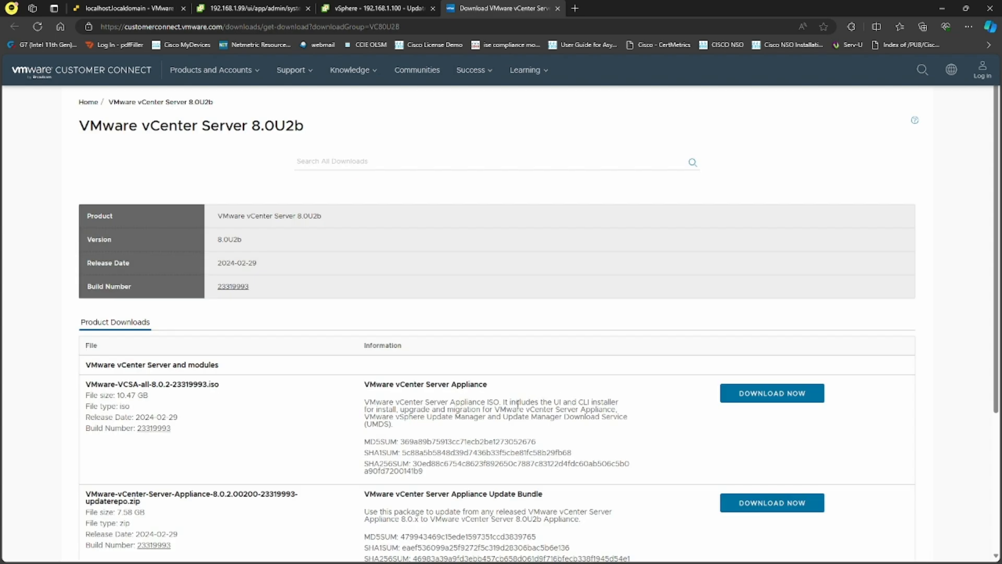
{"action": "scroll", "coordinate": [673, 392], "scroll_direction": "down", "scroll_amount": 3}
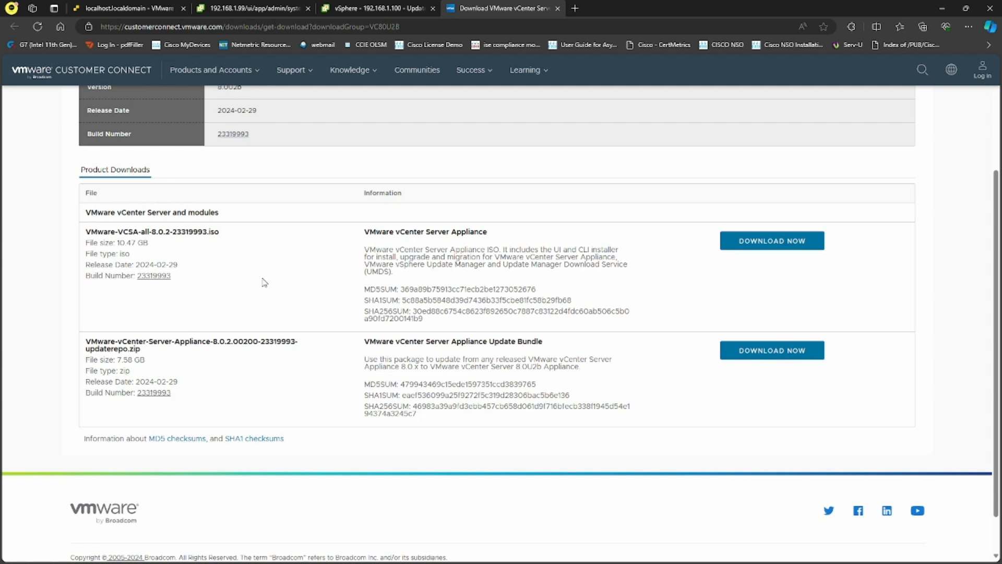
{"action": "left_click_drag", "start_coordinate": [157, 229], "coordinate": [225, 235]}
{"action": "left_click", "coordinate": [223, 266]}
{"action": "left_click_drag", "start_coordinate": [147, 247], "coordinate": [116, 243]}
{"action": "left_click", "coordinate": [294, 278]}
{"action": "left_click", "coordinate": [766, 245]}
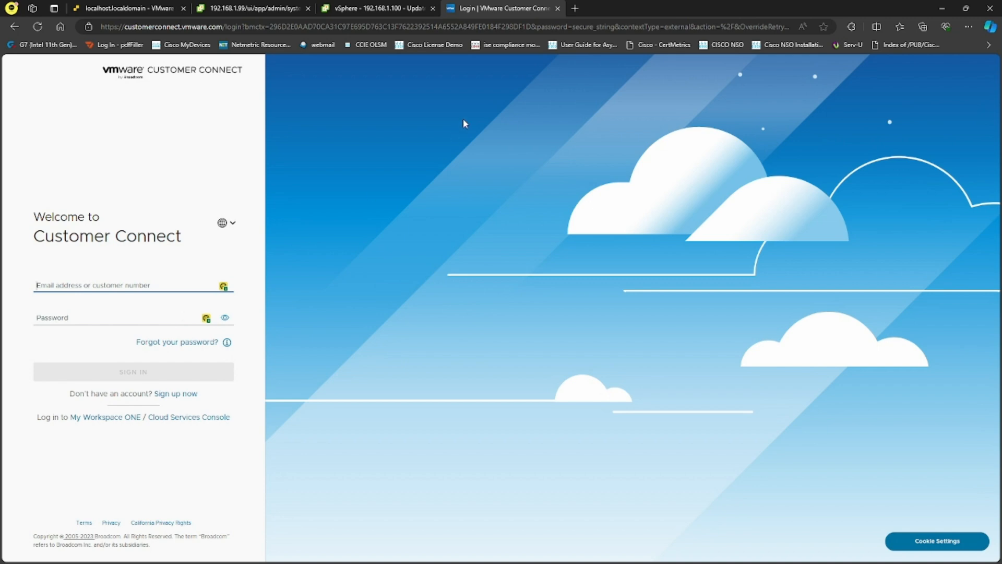
{"action": "left_click", "coordinate": [558, 8]}
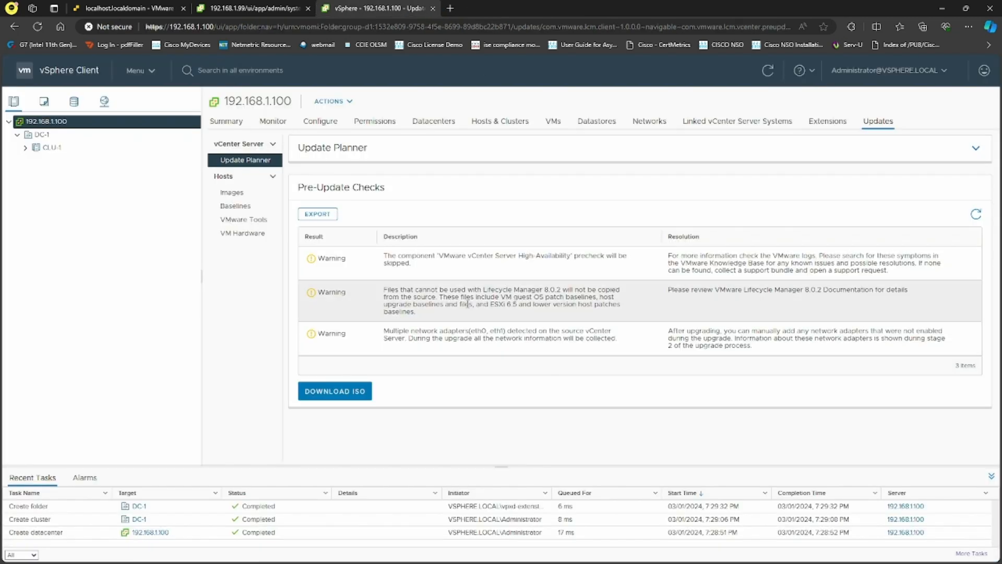